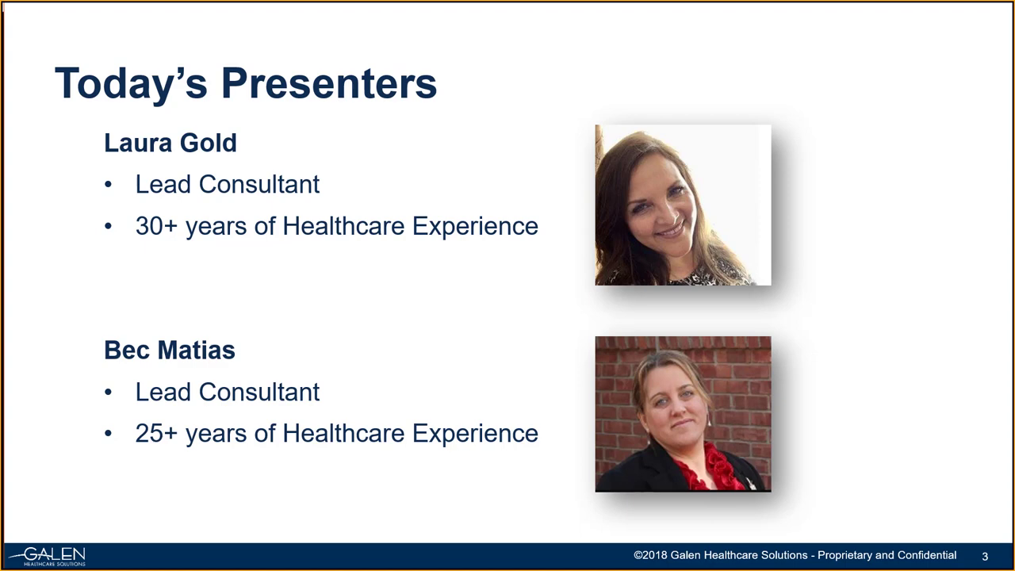
Step: Advance the slideshow to slide 4, explaining attendees are muted and should ask questions via Q&A
key(Right)
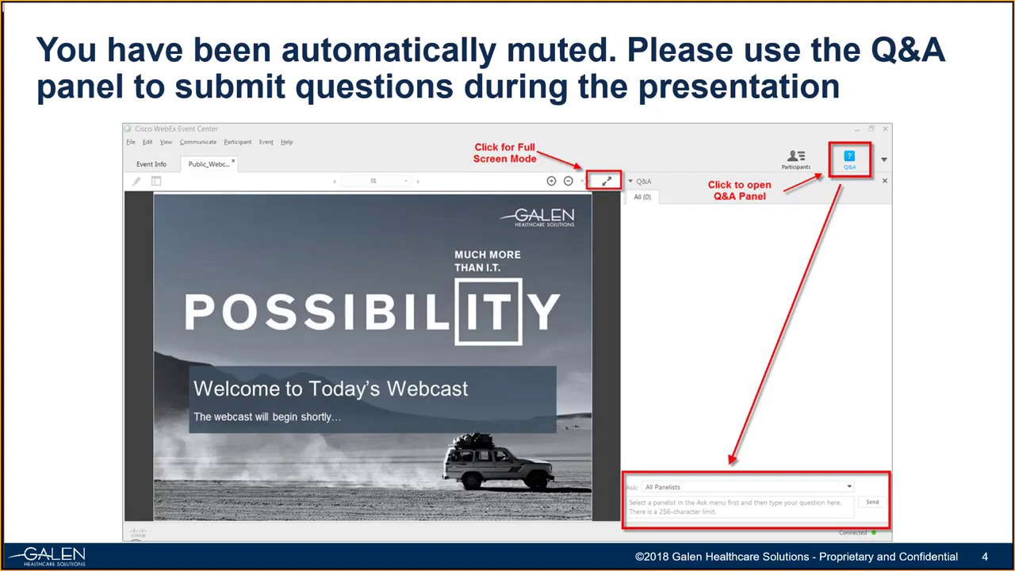
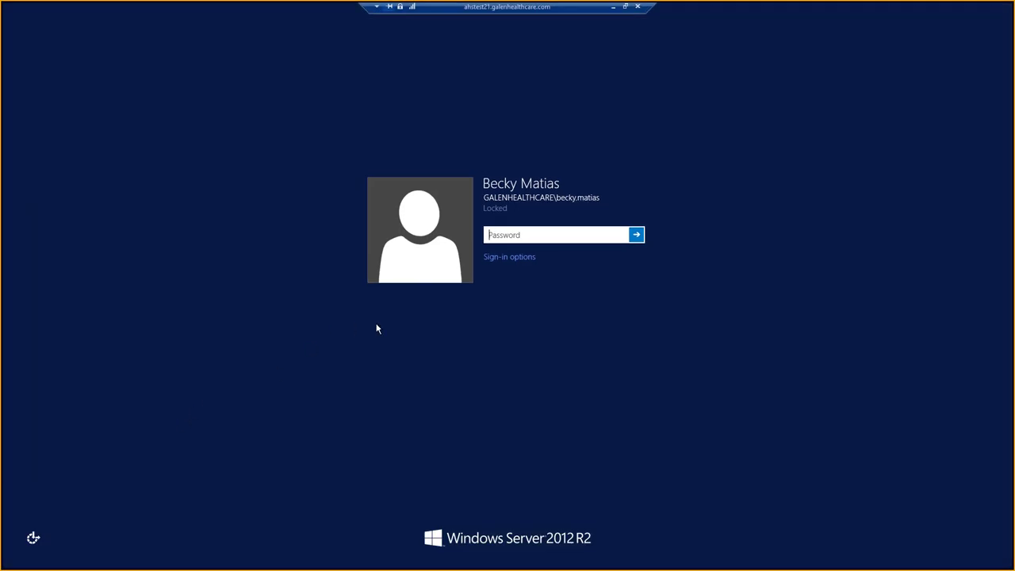
Step: Unlock the remote desktop session with the account password to return to the ADA risk calculator
text(••••••••••••)
key(Return)
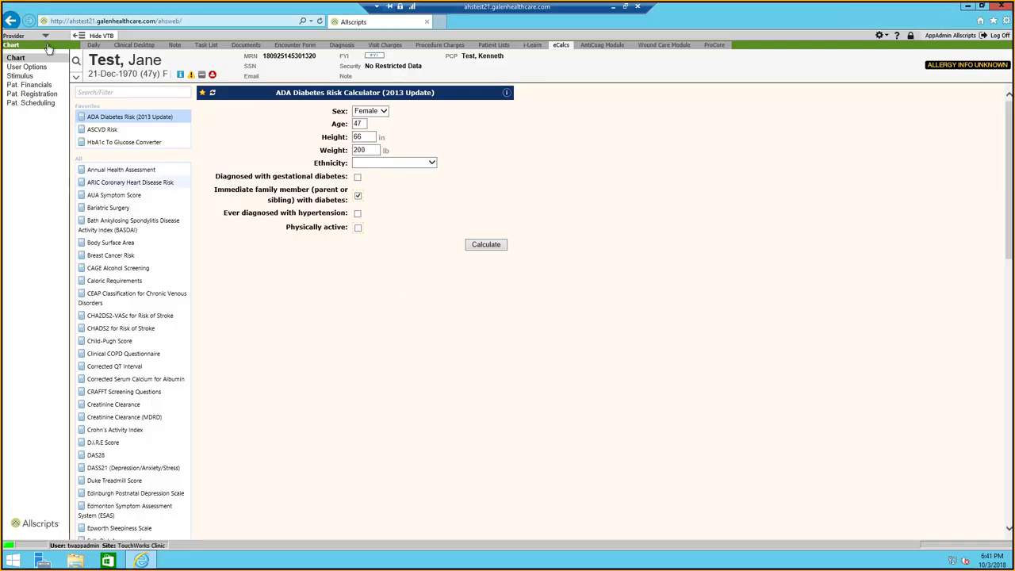
Step: Switch to the Clinical Desktop chart listing the ADA Diabetes Risk Score and Hemoglobin A1c results
click(132, 45)
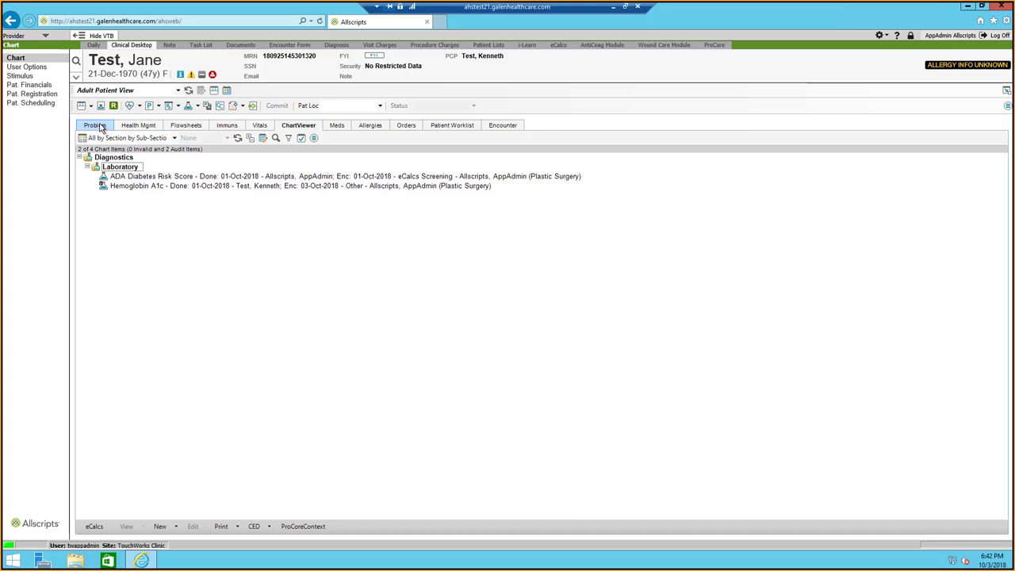
Step: Move through Problems and Health Mgmt to the Diabetes CP flowsheet (A1C 5.3 %, weight 200 lb)
click(100, 127)
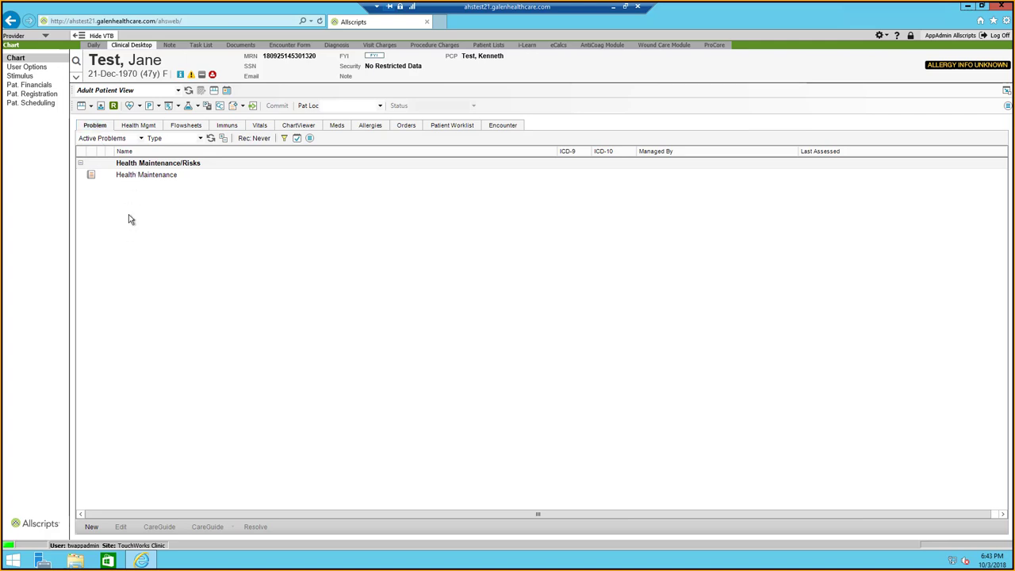
click(146, 129)
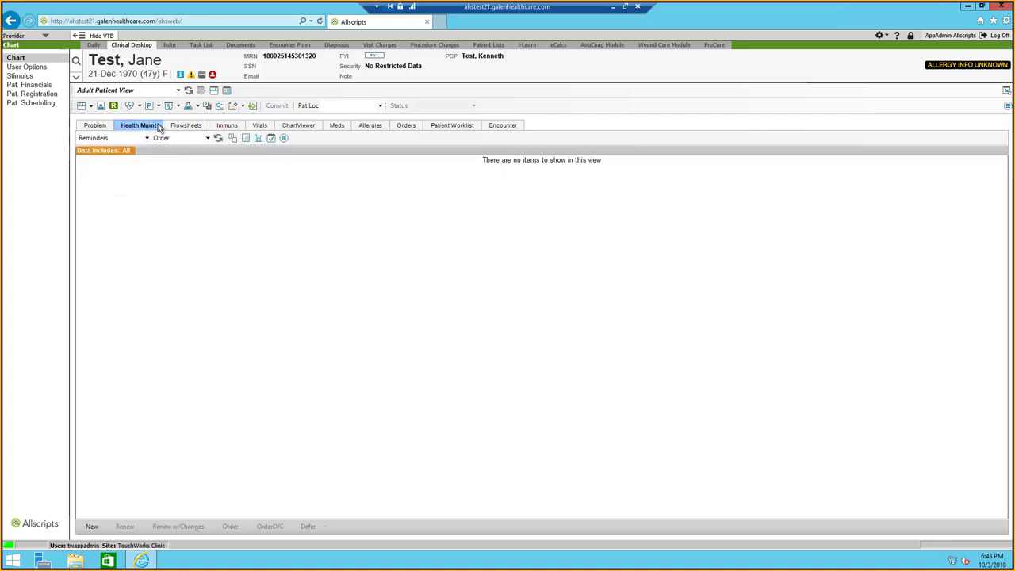
click(192, 126)
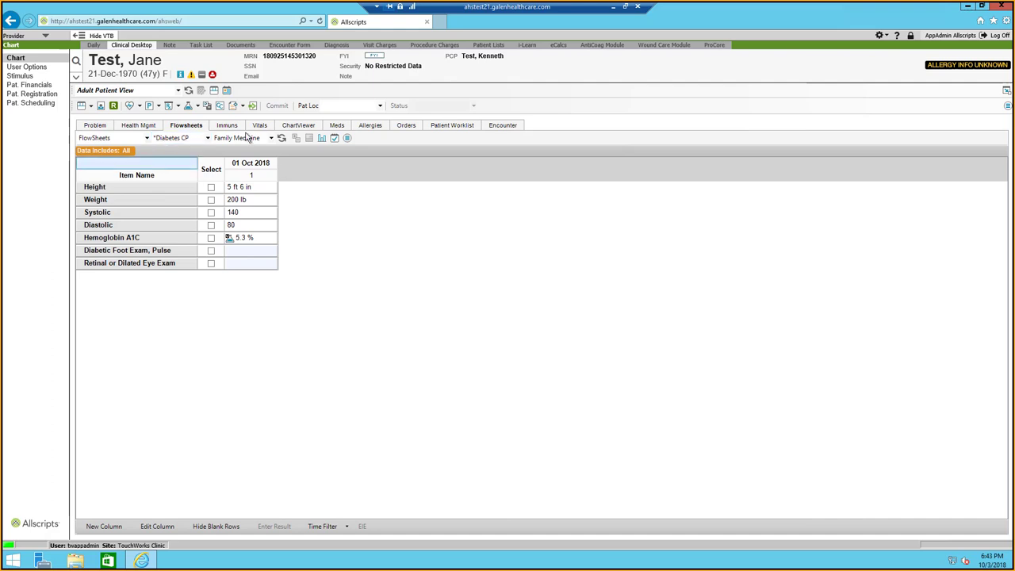
mouse_move(253, 239)
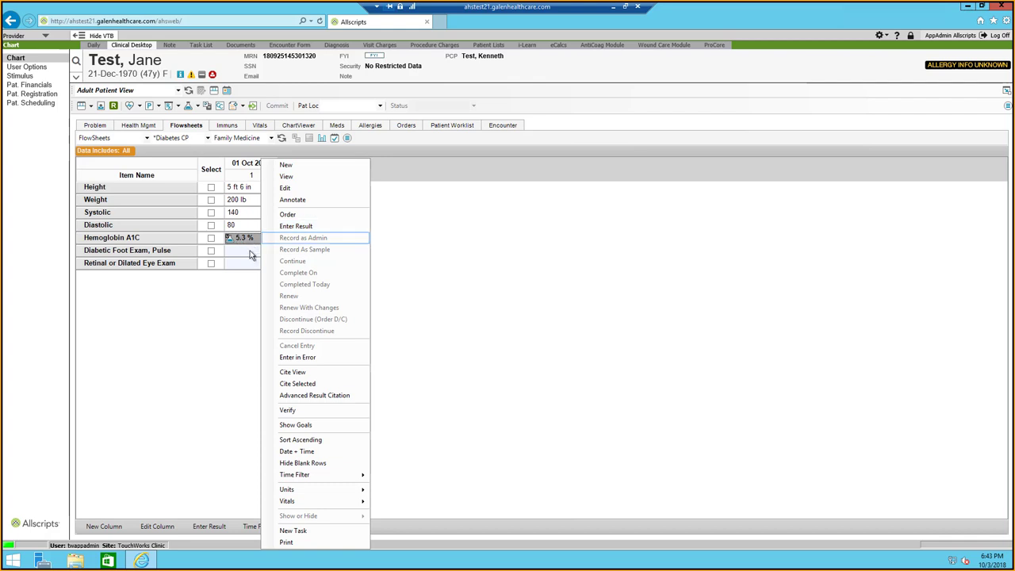
click(190, 297)
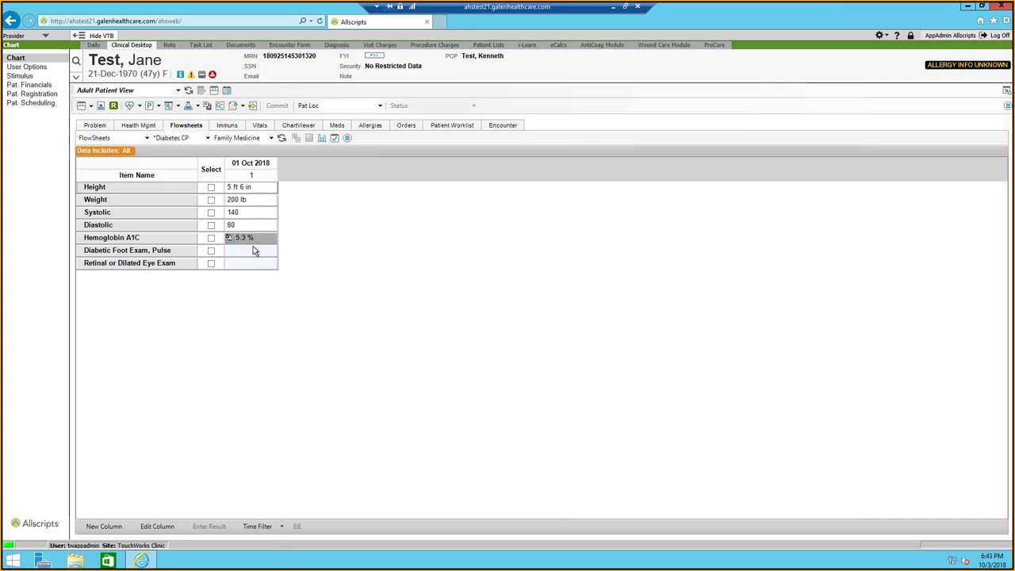
mouse_move(271, 248)
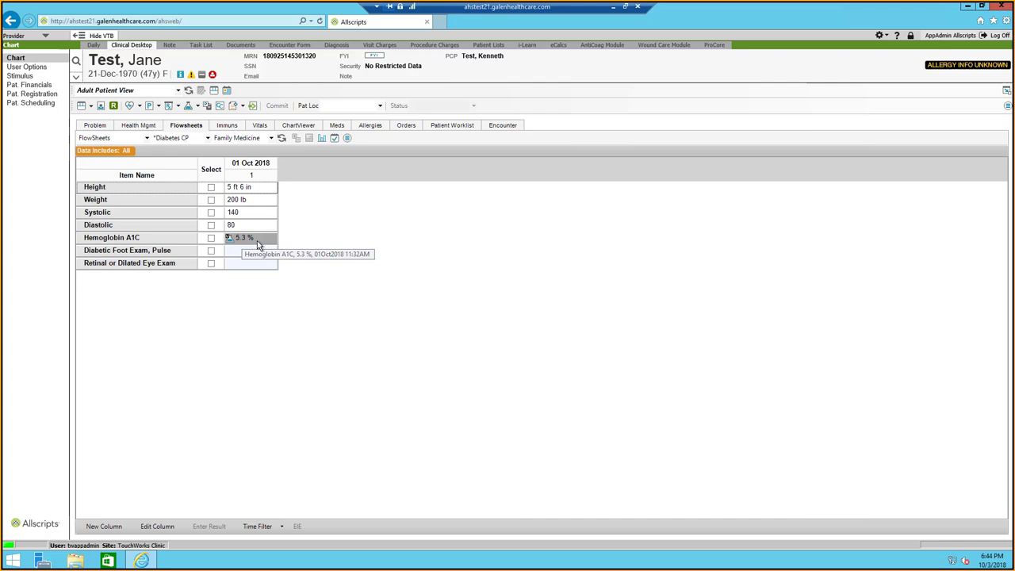
Step: Create a new encounter of type Other dated 03 Oct 2018 for lab ordering
click(205, 106)
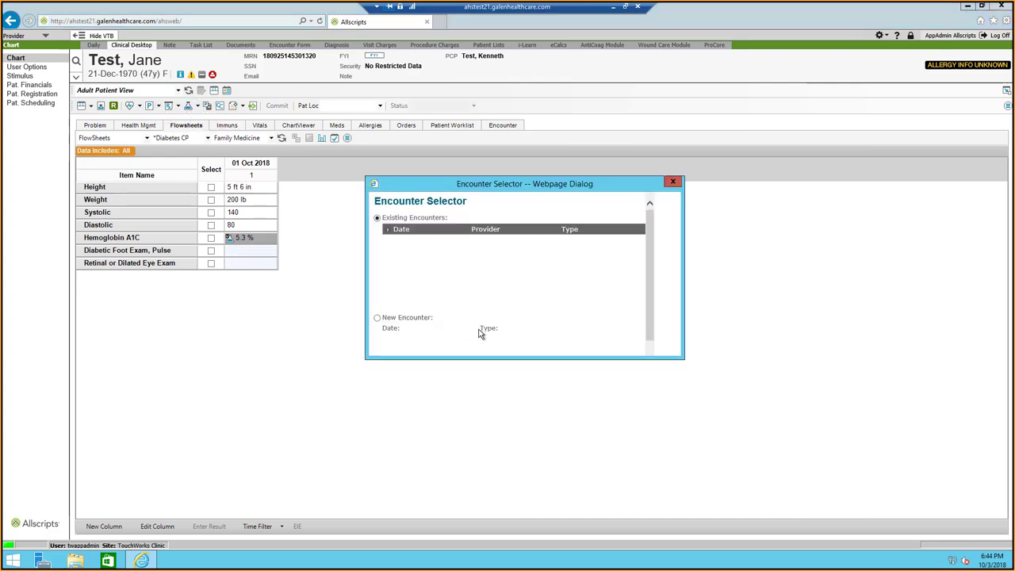
click(587, 330)
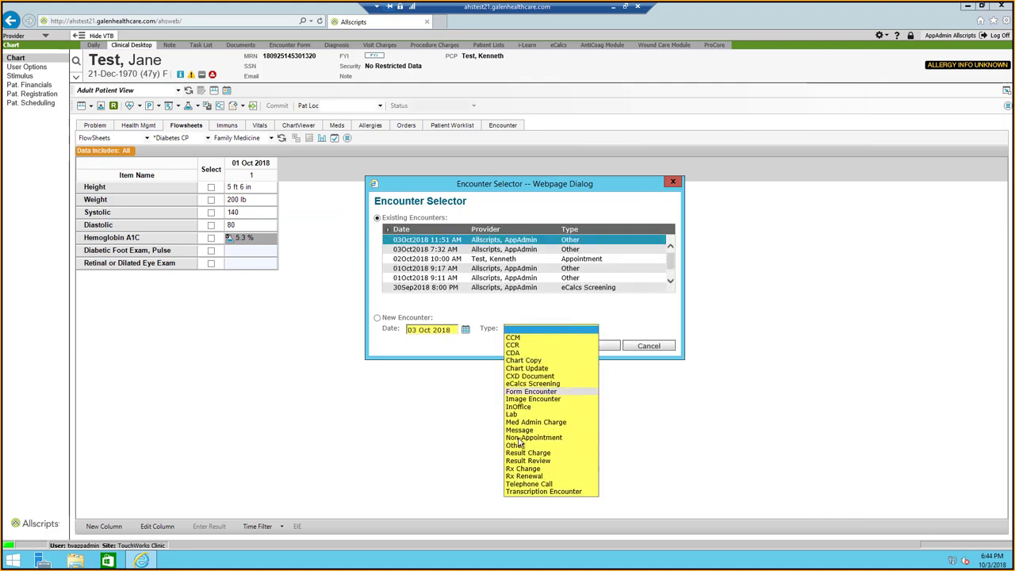
click(622, 376)
click(612, 347)
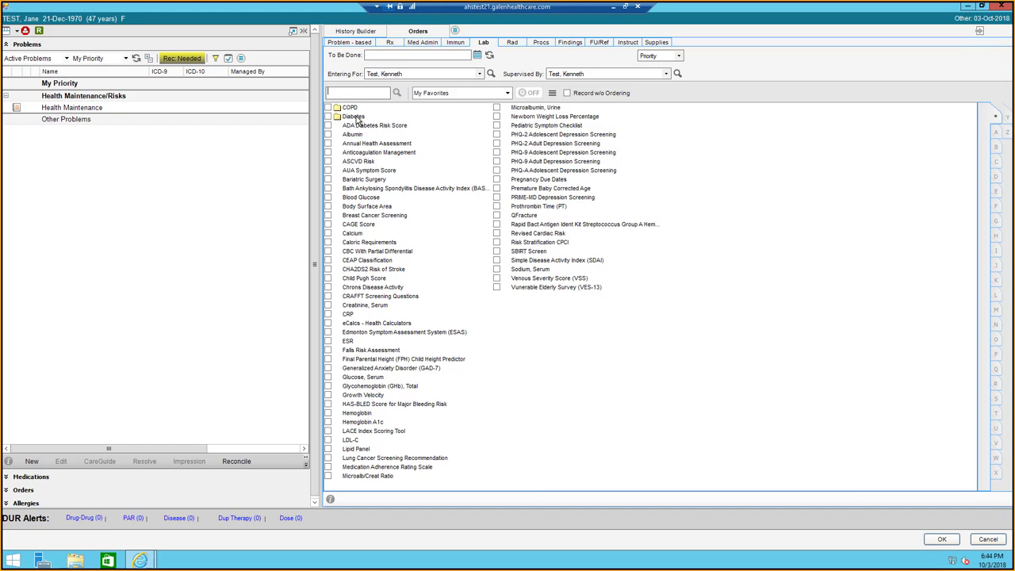
Step: Expand the Diabetes lab favourites and bring up the Hemoglobin A1c order's options menu
click(353, 117)
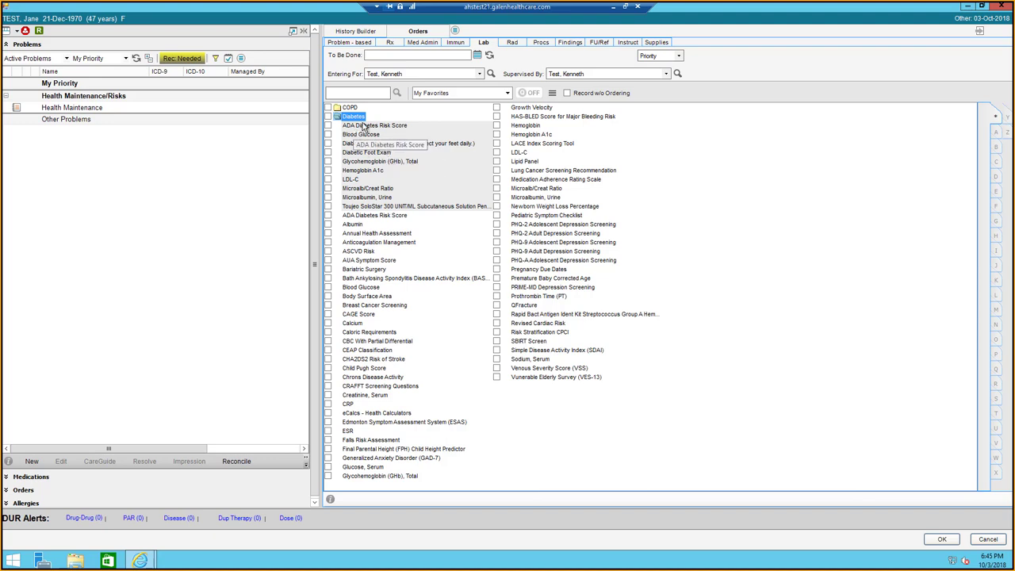
right_click(374, 171)
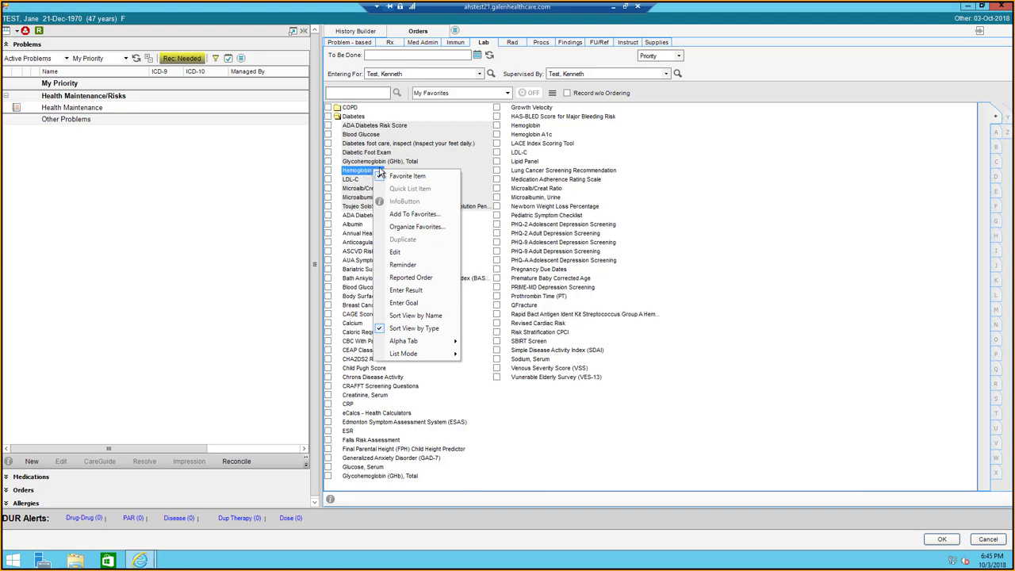
Step: Save a Hemoglobin A1c reminder for Health Maintenance that recurs yearly, every 1 year
click(420, 265)
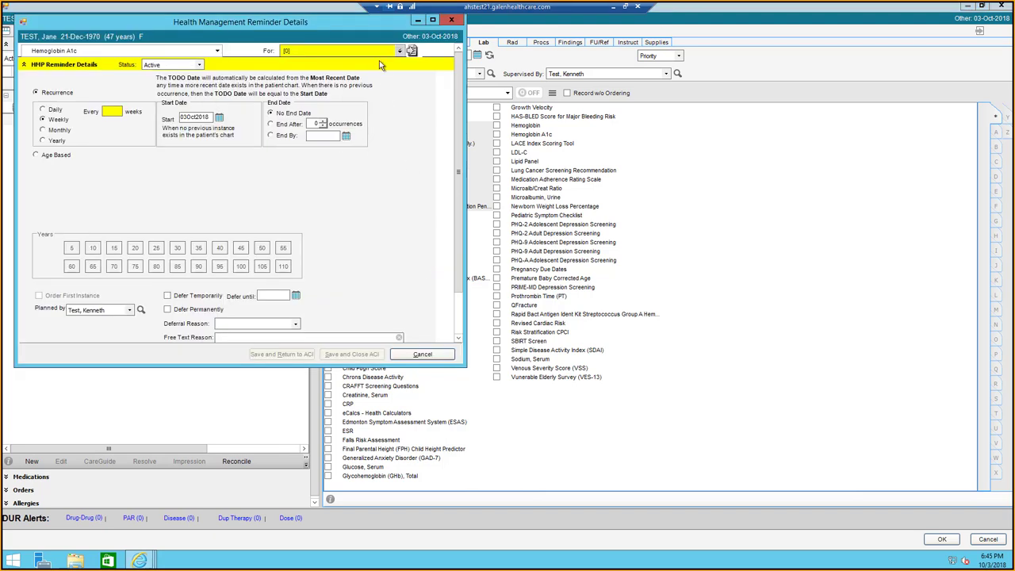
click(400, 51)
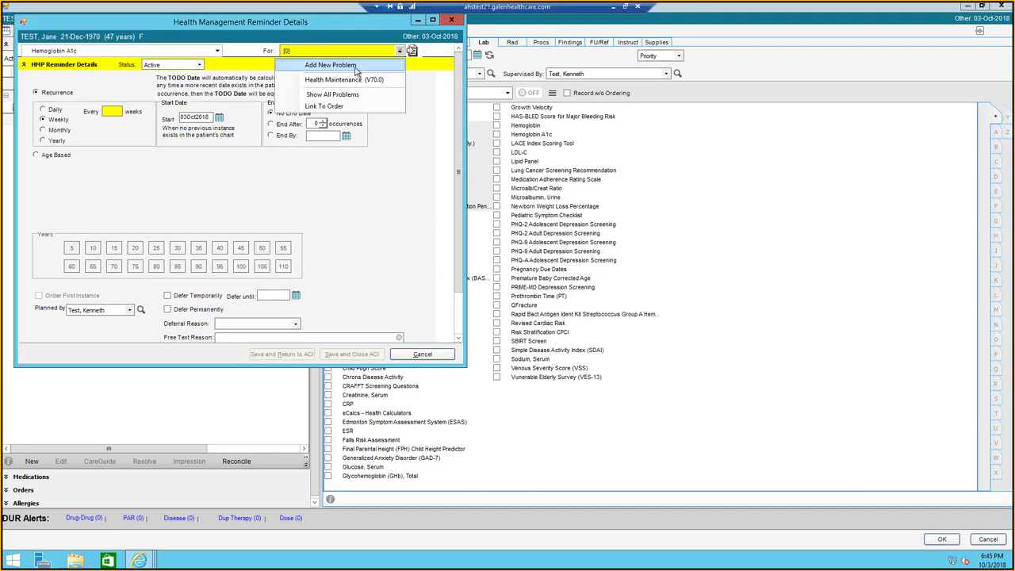
click(353, 81)
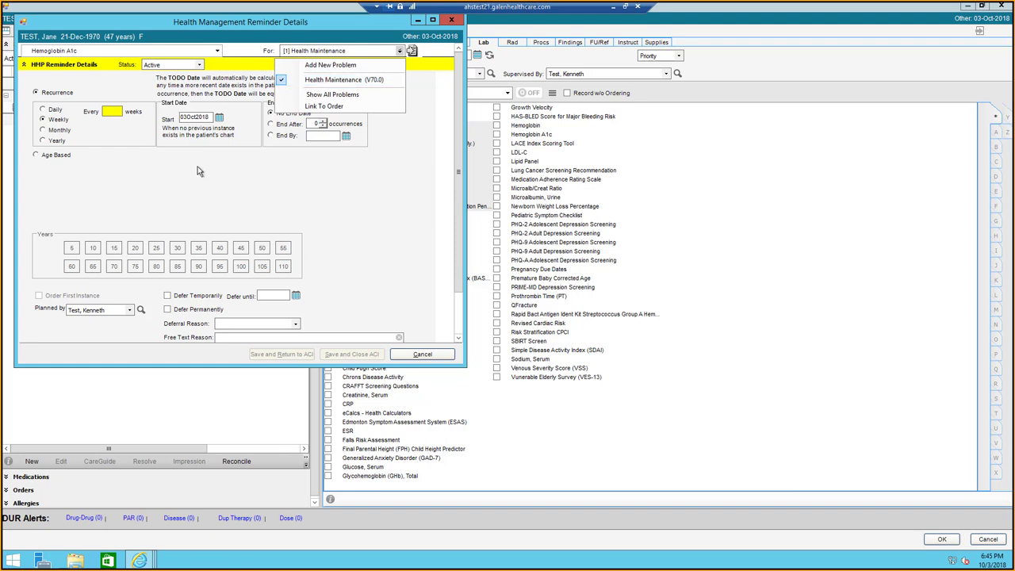
click(42, 141)
text(1)
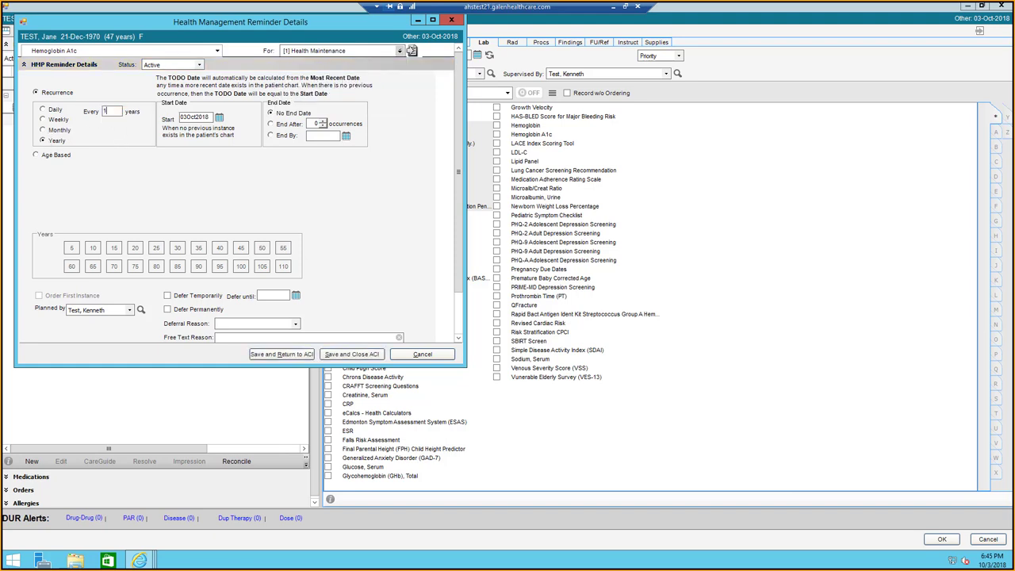
click(330, 357)
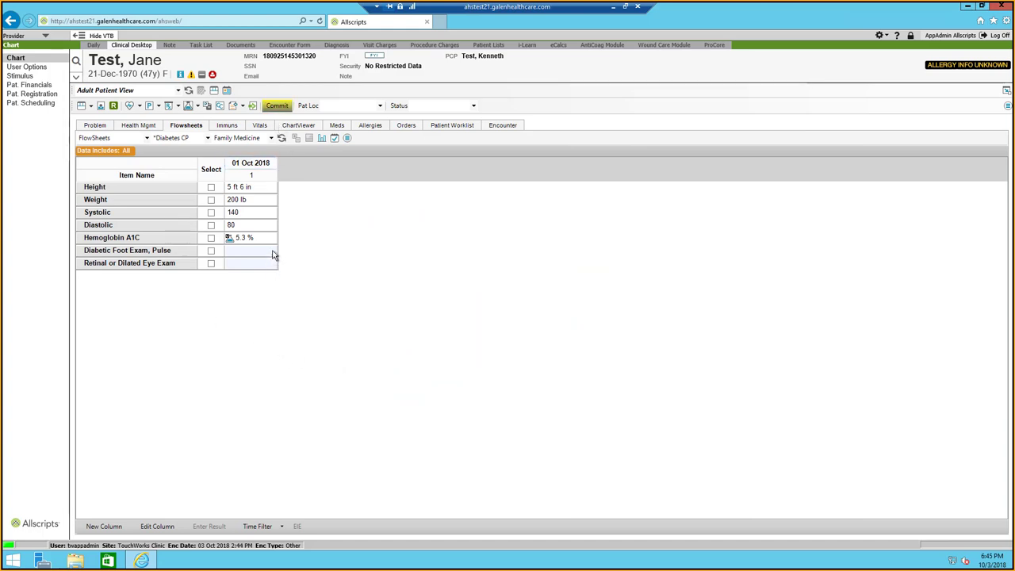
Step: Check the Hemoglobin A1c reminder under Health Mgmt, then bring up the eCalcs calculator list
click(146, 126)
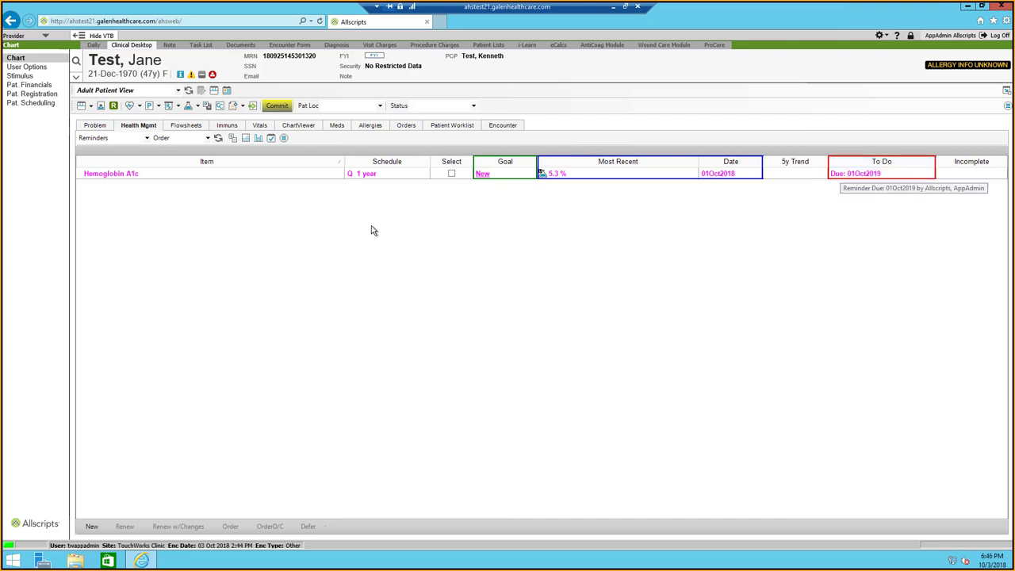
click(562, 48)
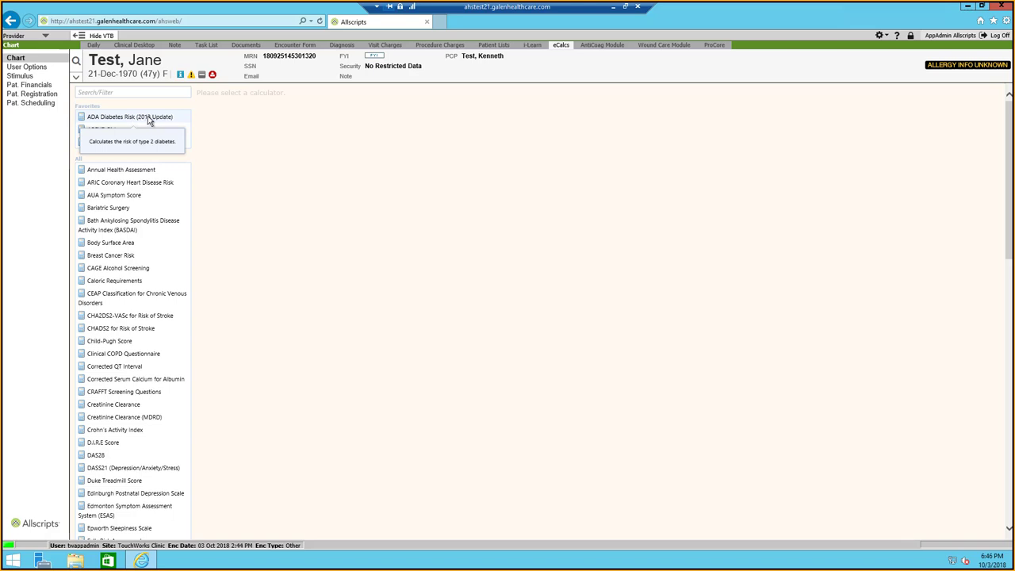
Step: Calculate ADA diabetes risk as White/Caucasian and physically active, adding the score 4 result to the chart
click(149, 119)
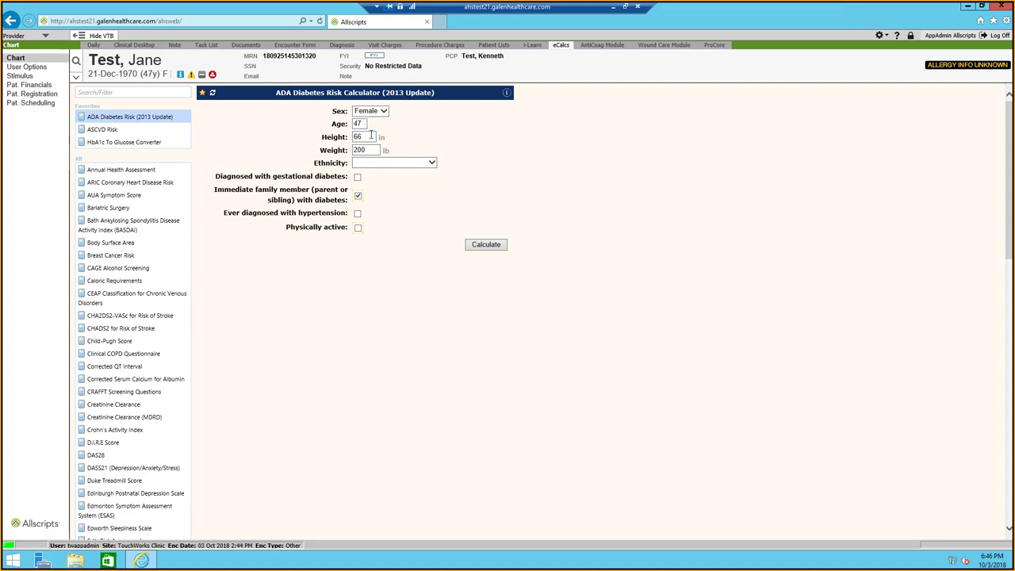
click(390, 163)
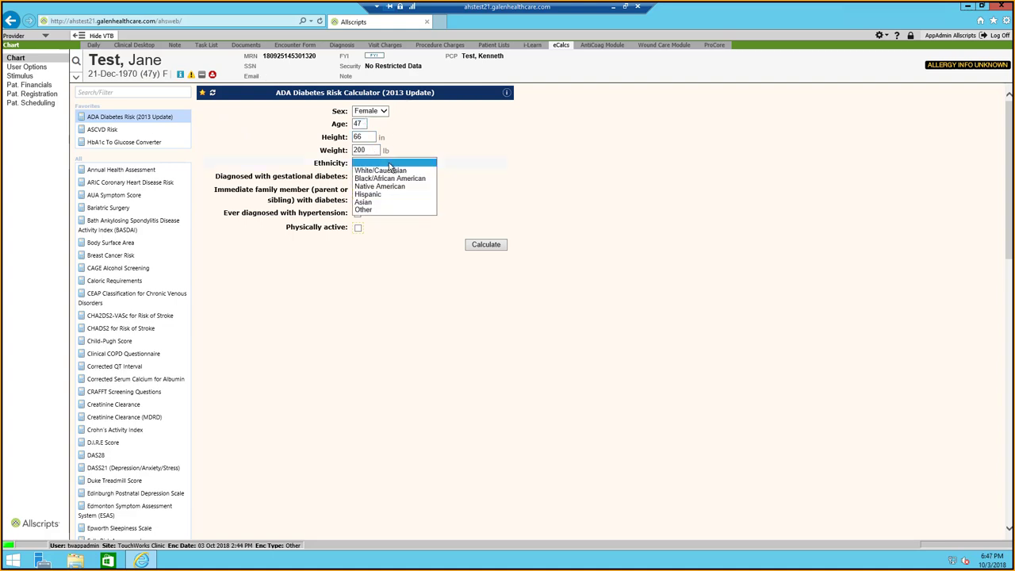
click(390, 170)
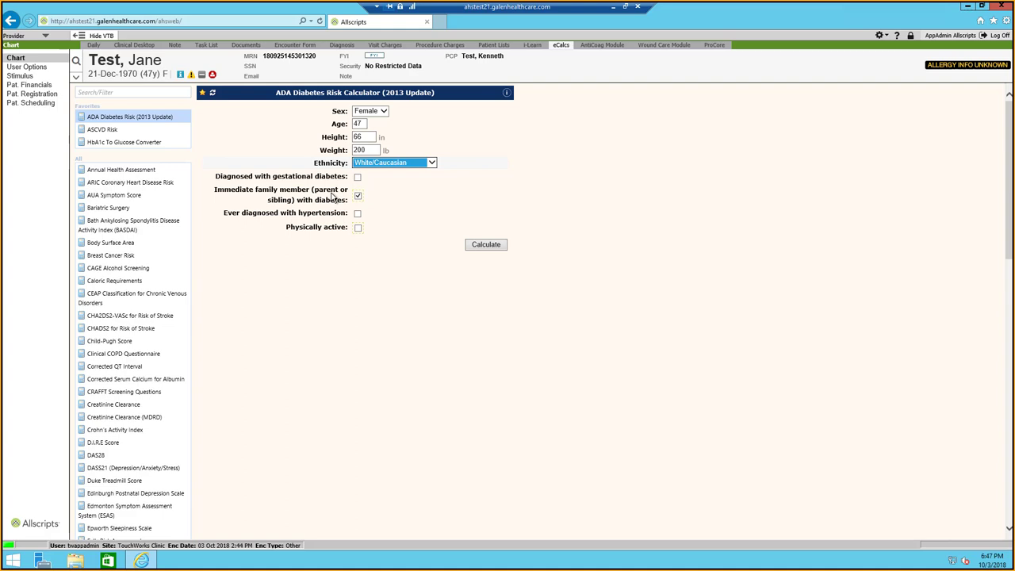
click(359, 232)
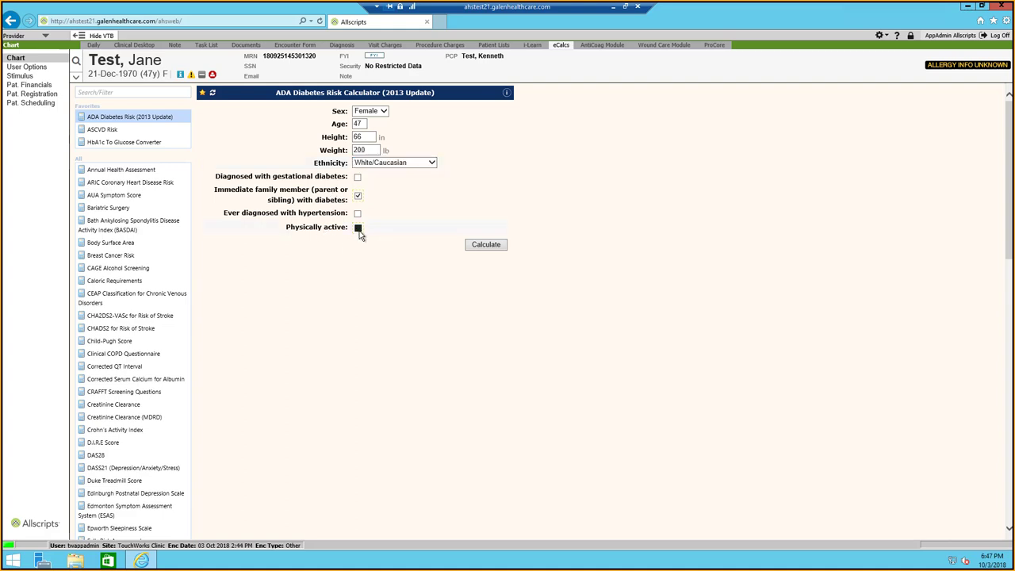
click(484, 246)
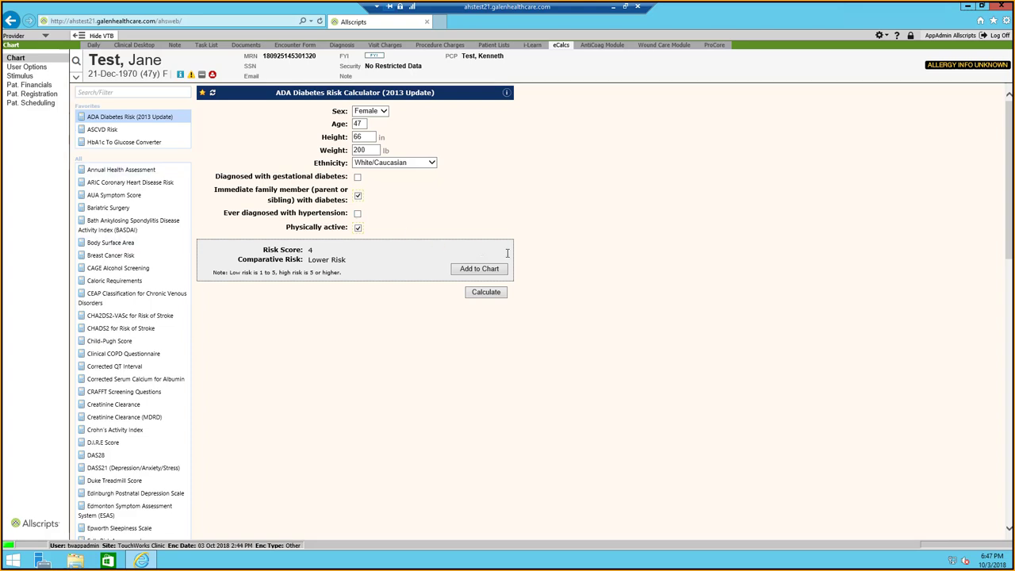
click(491, 270)
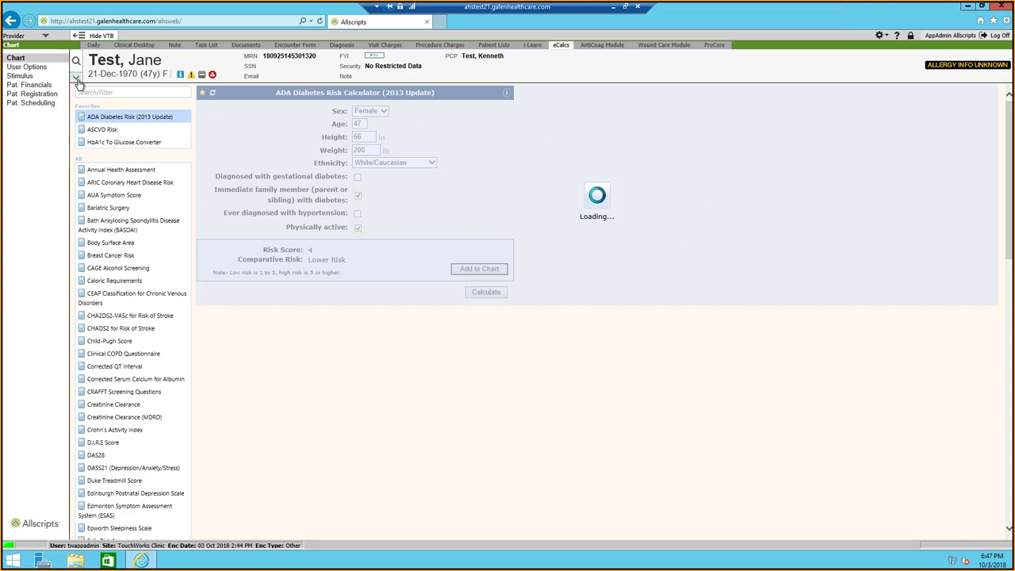
Step: Save the encounter summary and switch to the other recent test patient (male, age 64)
click(77, 78)
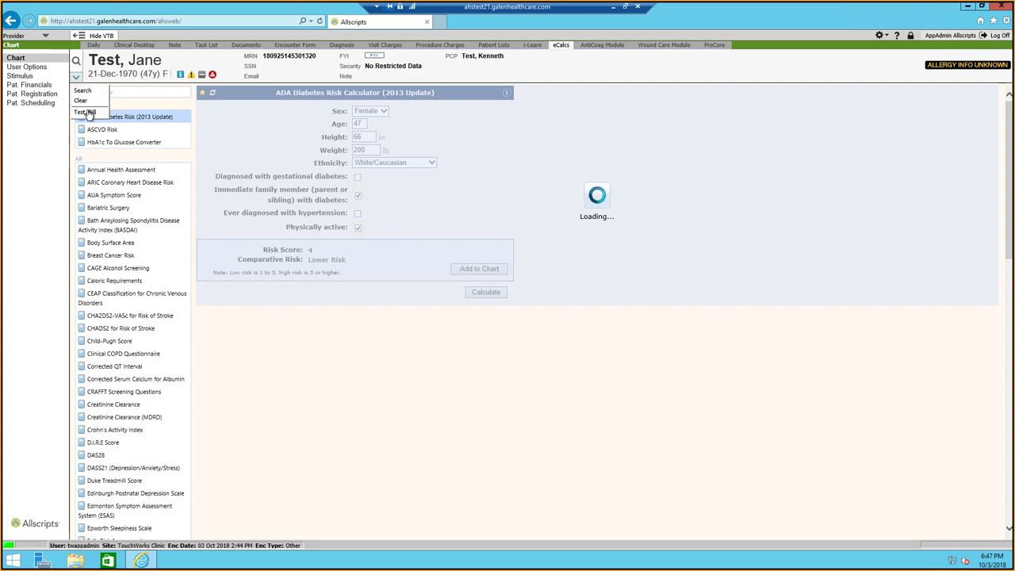
click(89, 113)
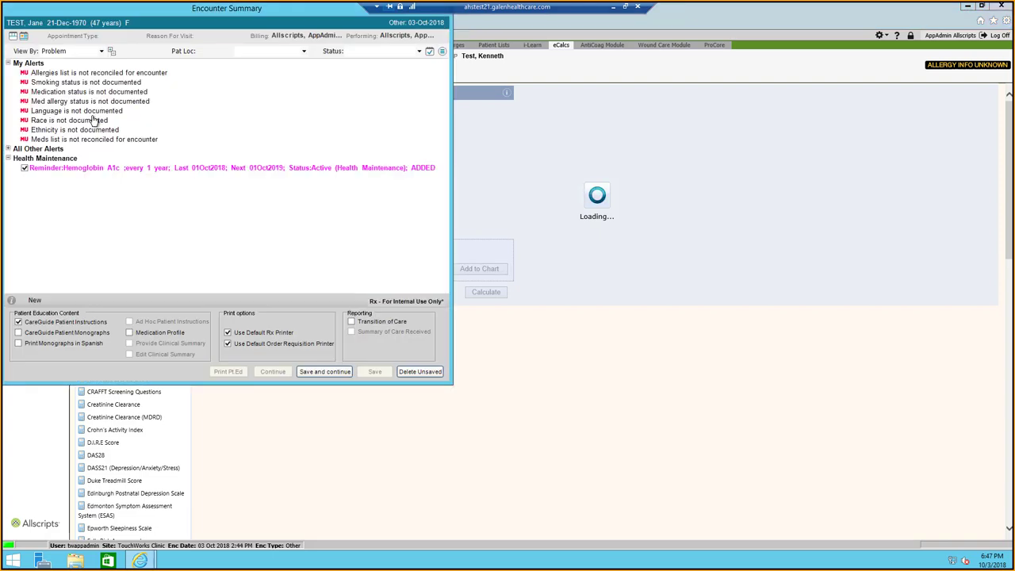
click(342, 372)
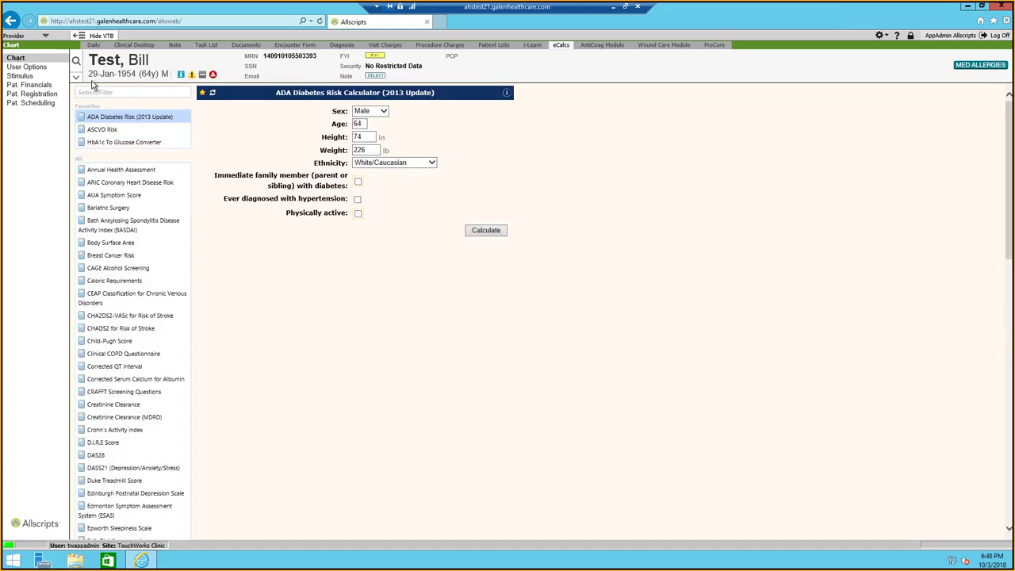
Step: Review Health Maintenance reminders, including Hemoglobin A1c 8.00 % due 25Oct2018, narrowing the Item column
click(131, 46)
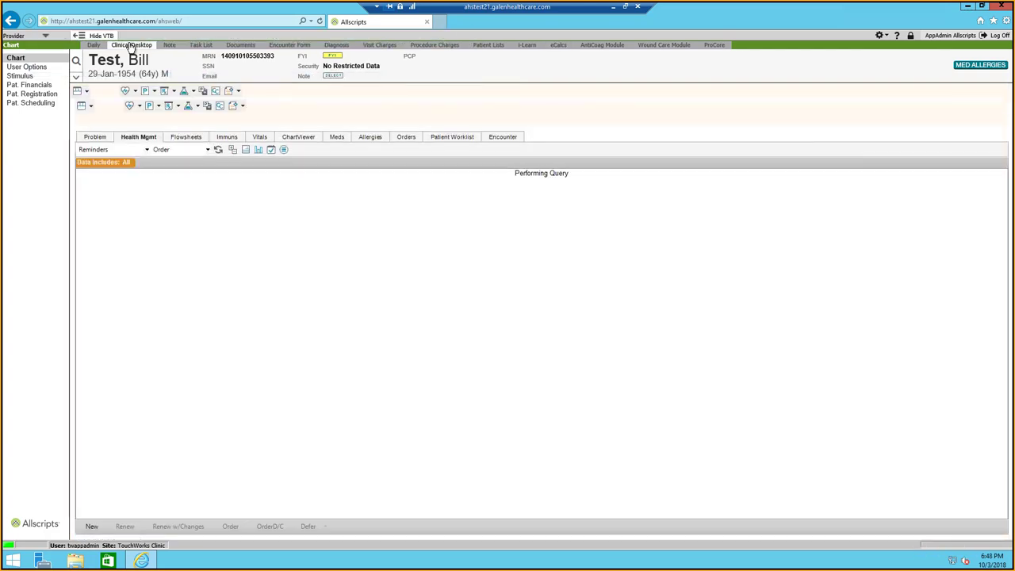
click(110, 137)
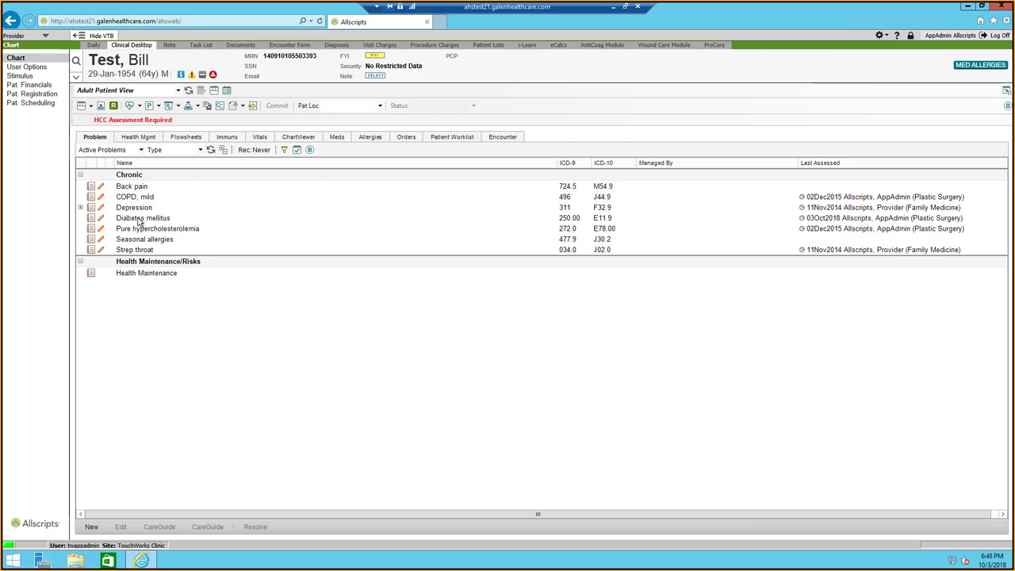
click(151, 137)
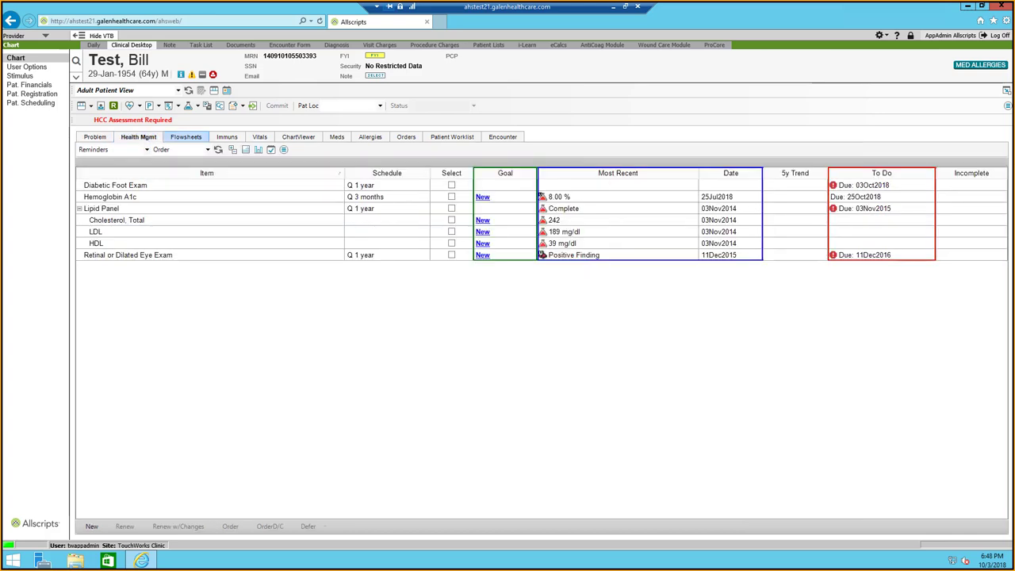
click(1006, 91)
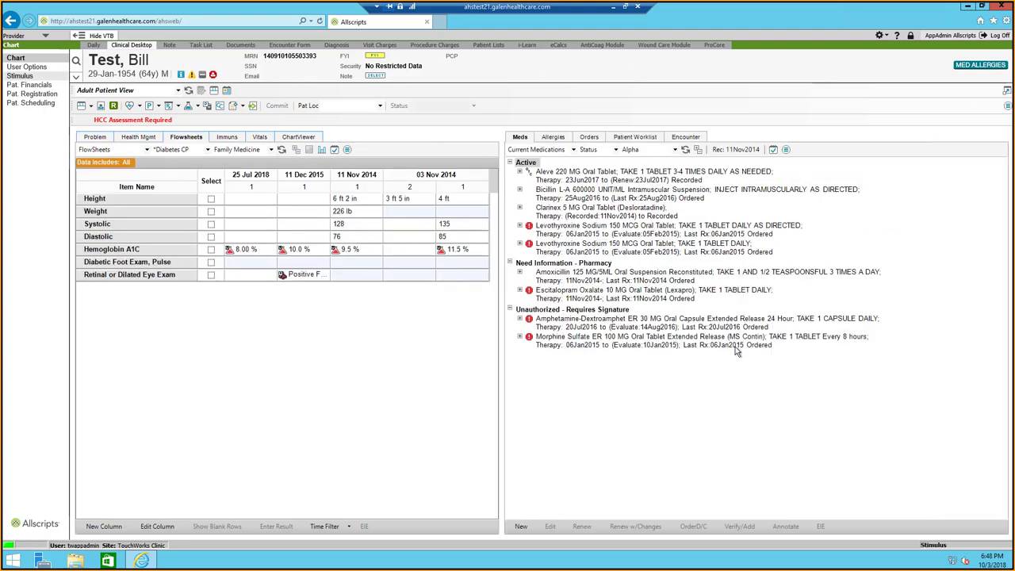
click(1005, 91)
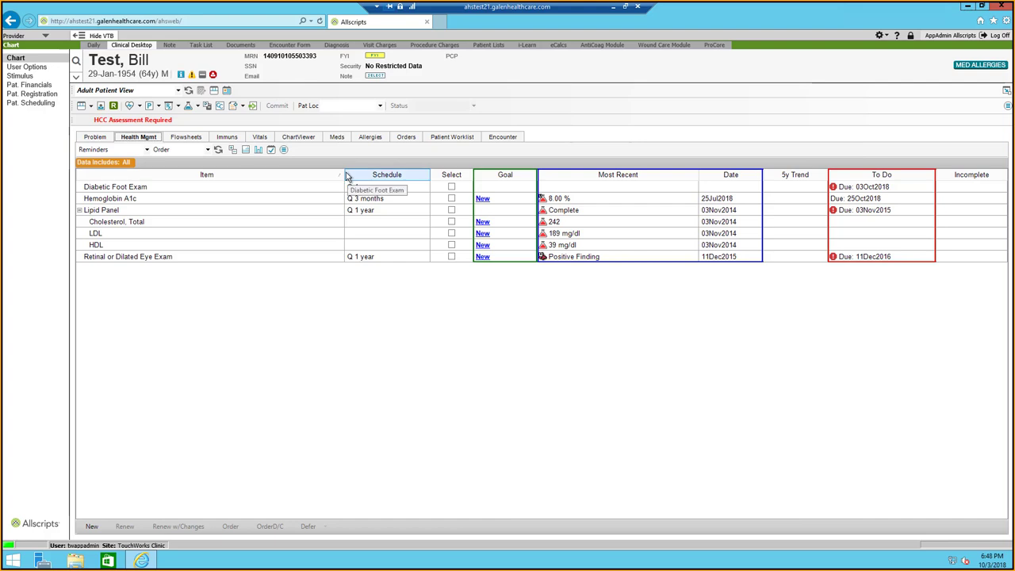
drag(196, 173, 198, 174)
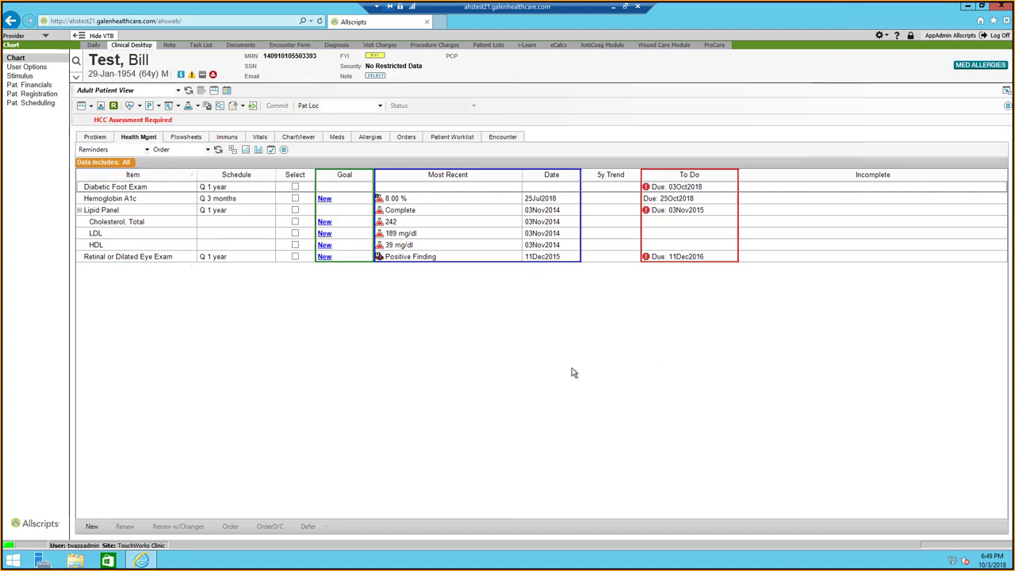
Step: Display the Diabetes CP flowsheet showing vitals and Hemoglobin A1C readings from 11.5 % (2014) to 8.00 % (2018)
click(181, 139)
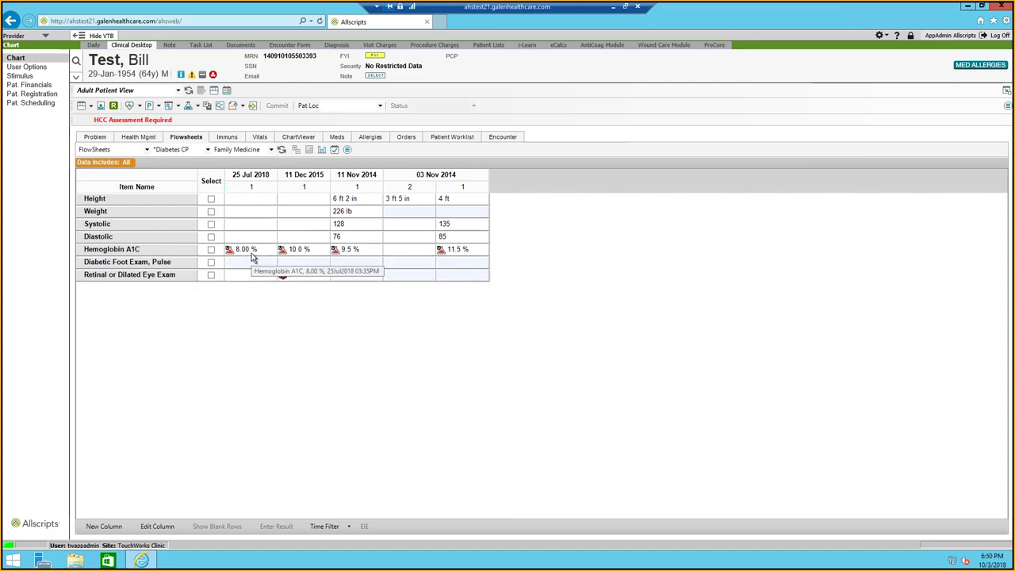
click(139, 137)
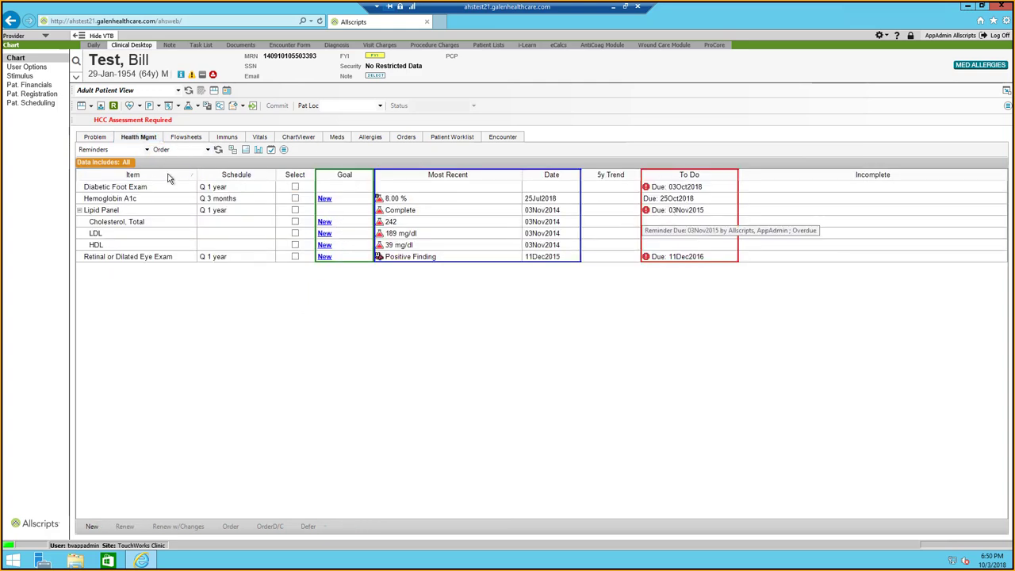
click(186, 137)
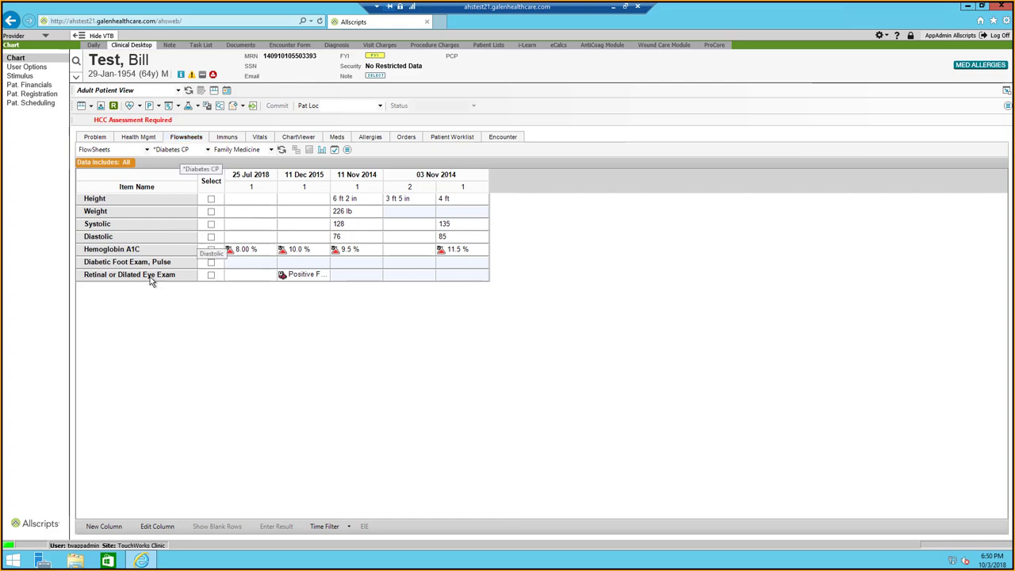
right_click(247, 267)
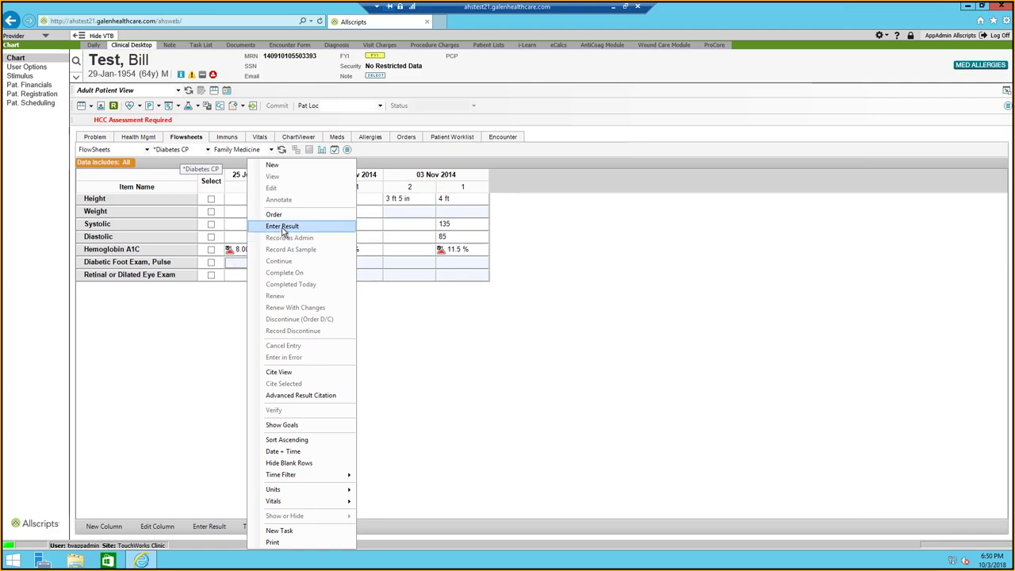
click(201, 320)
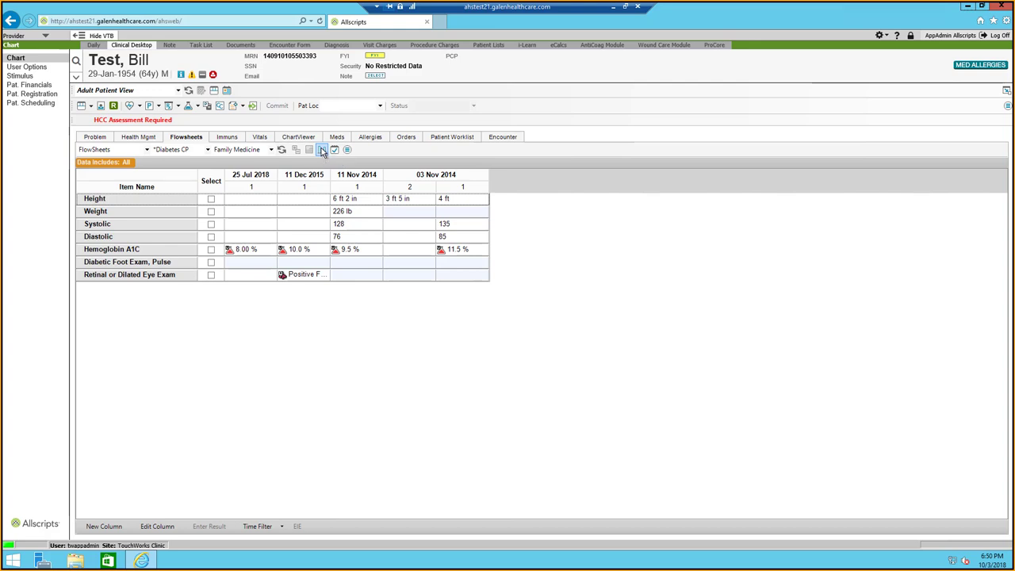
click(211, 250)
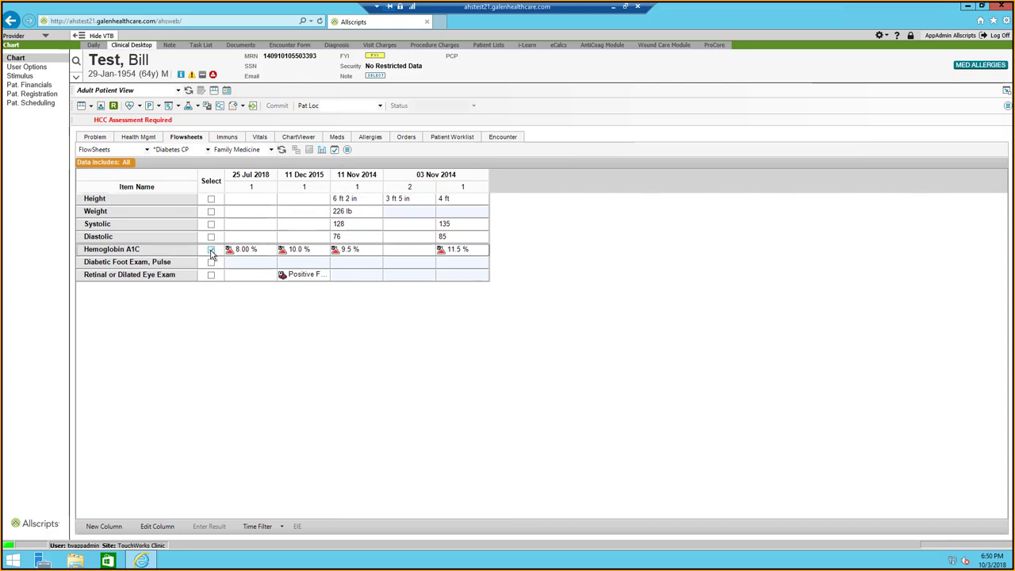
click(321, 151)
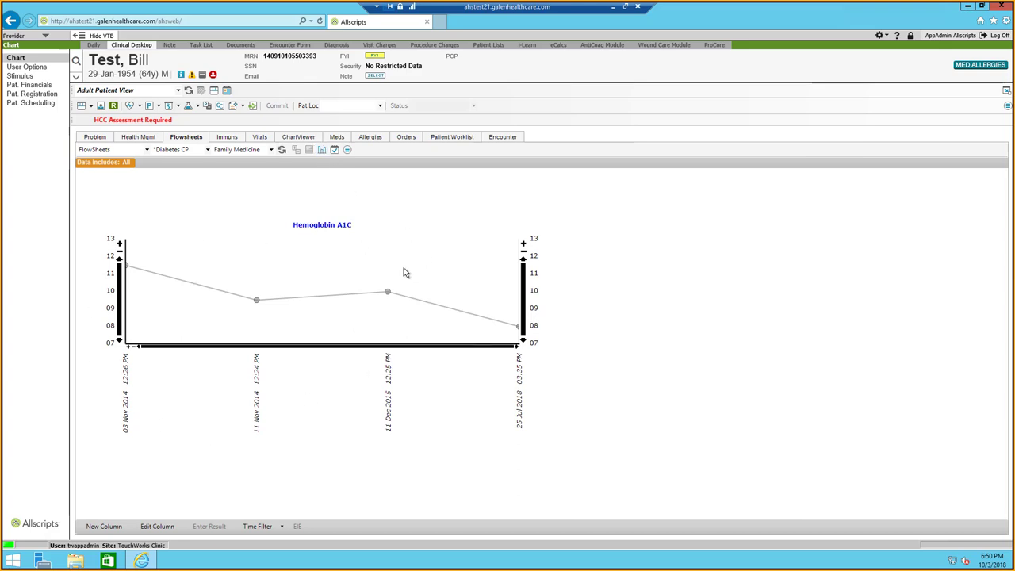
click(281, 151)
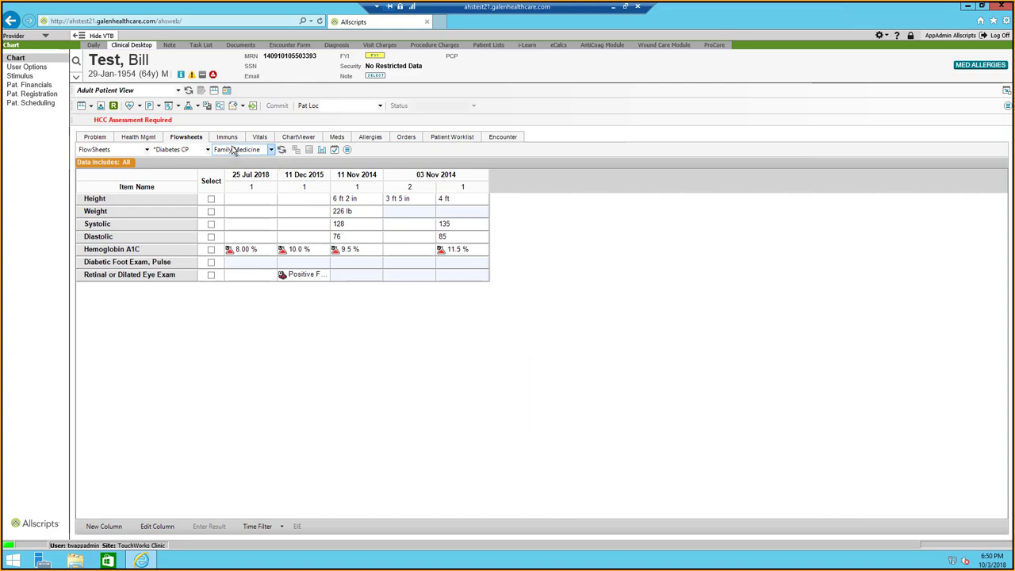
Step: Show the Immunizations series grid with its single Influenza dose from 11-Nov-2014
click(227, 138)
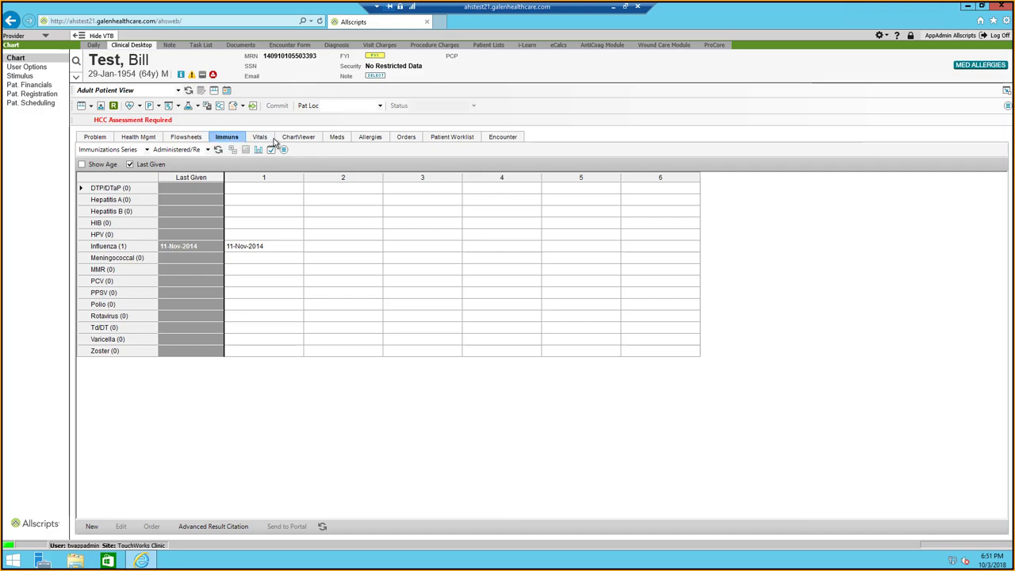
Step: From ChartViewer, open the 03-Oct-2018 Office Visit note for editing
click(298, 137)
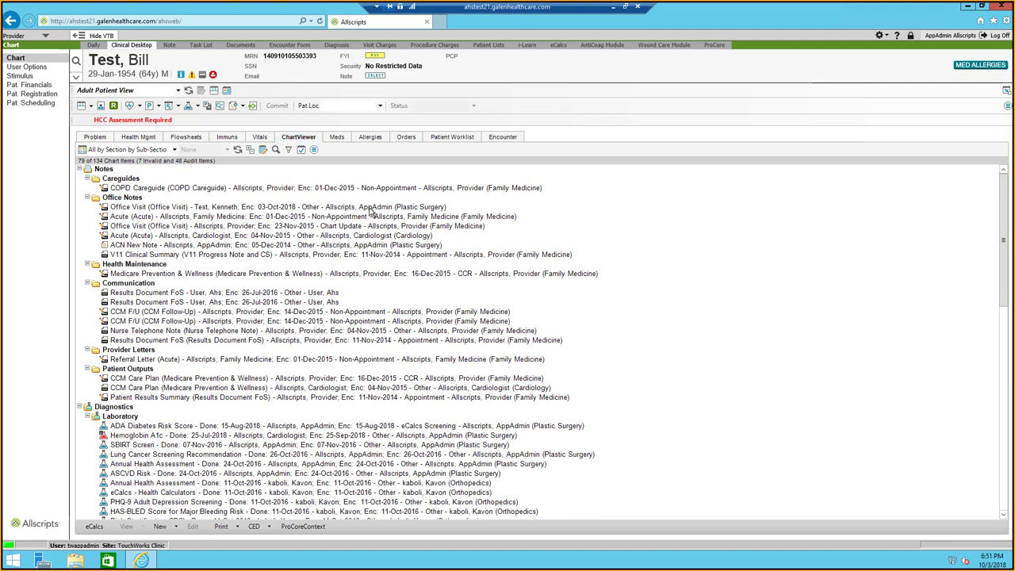
right_click(285, 209)
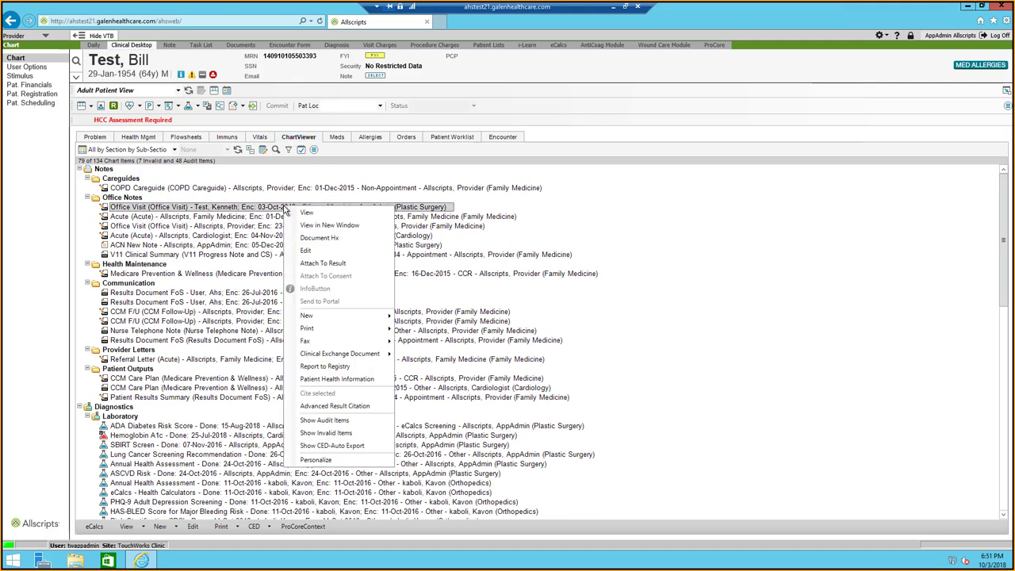
click(306, 250)
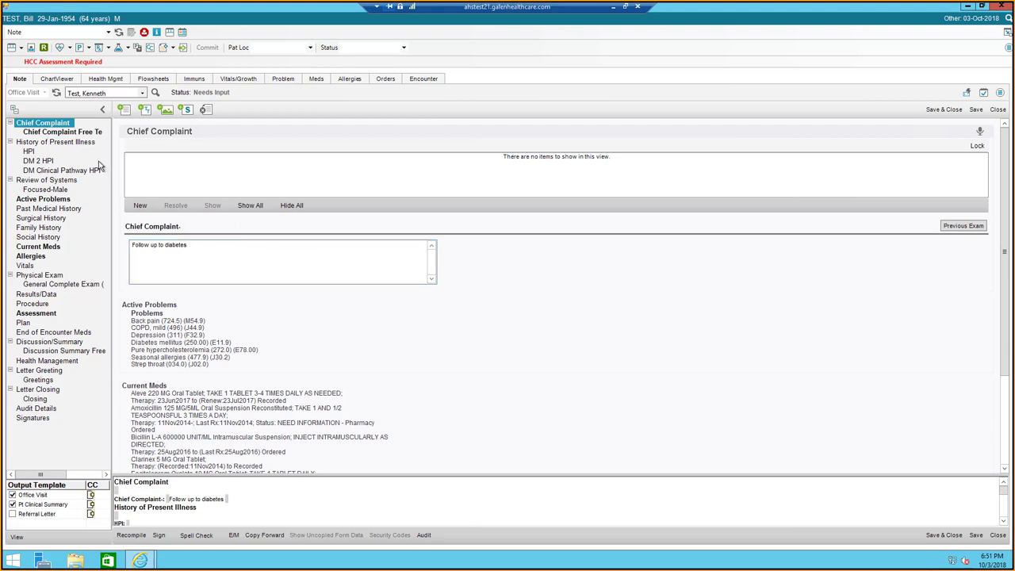
Step: Jump to the note's DM 2 HPI section and scroll down to the Diabetes Mellitus Clinical Pathway form
click(52, 162)
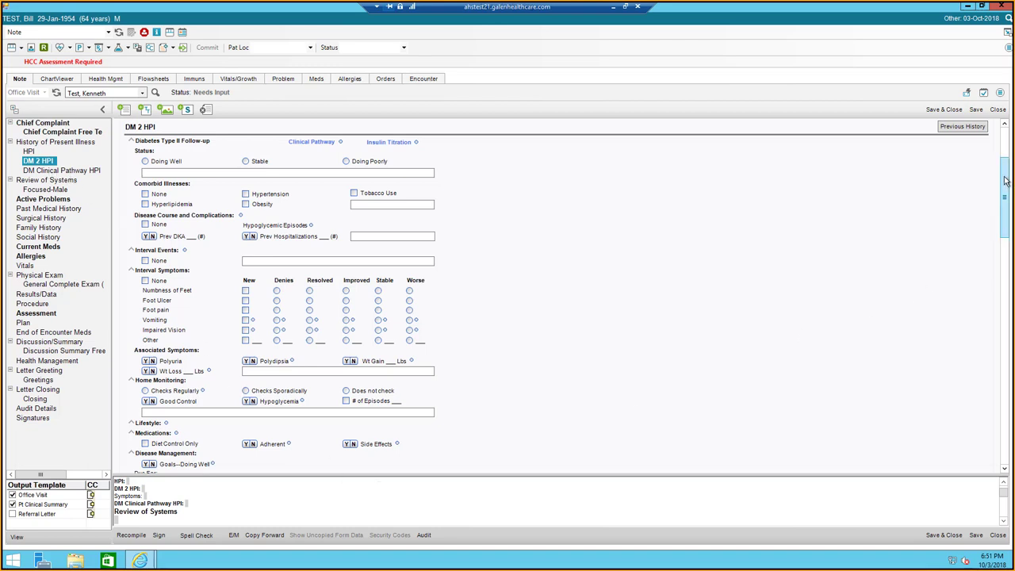
drag(1005, 181, 1013, 275)
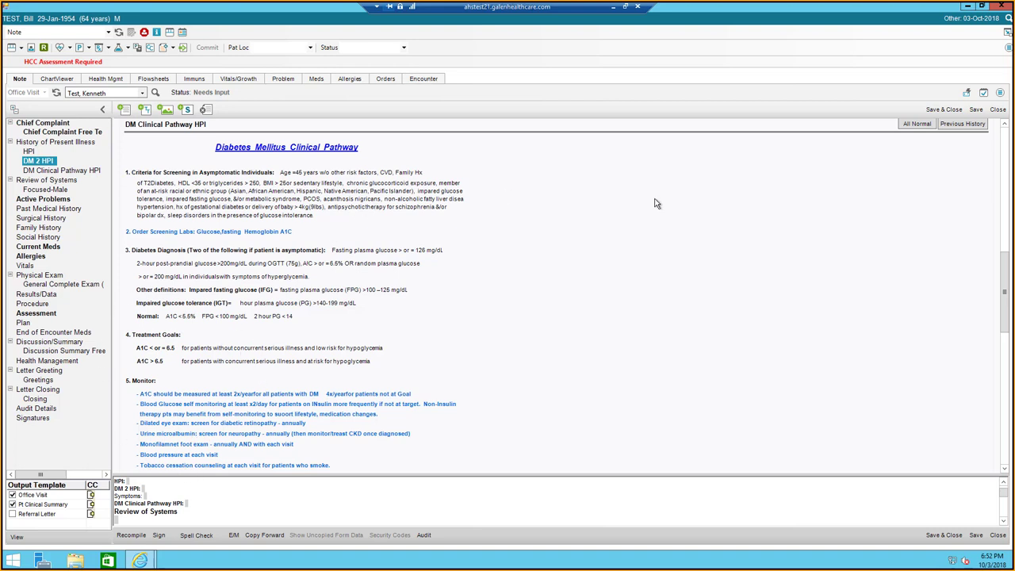
Step: View the Diabetes Mellitus Clinical Pathway details, then close them to return to the DM 2 HPI form
drag(1006, 306, 1009, 190)
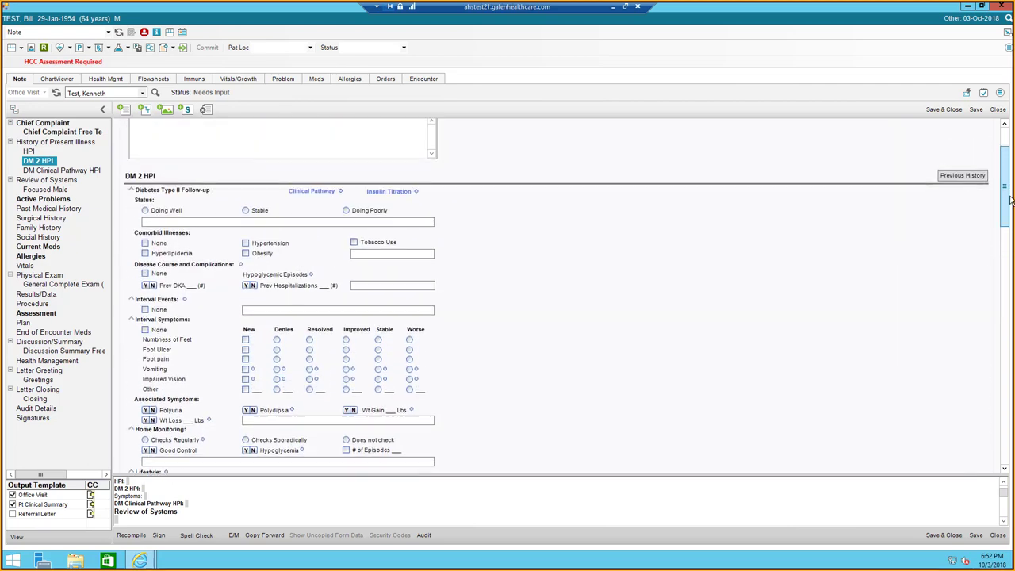
click(341, 193)
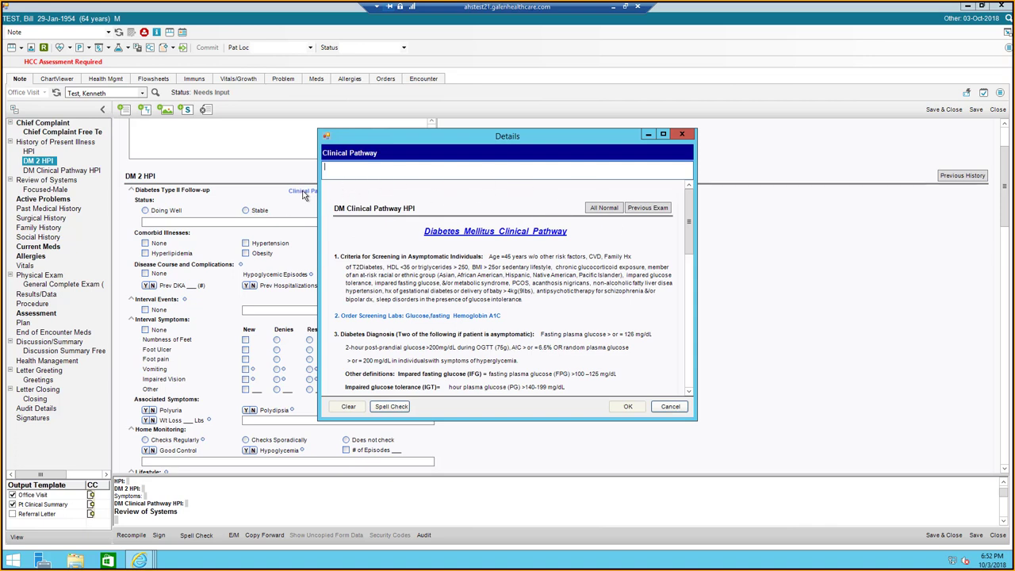
mouse_move(690, 224)
mouse_down()
mouse_move(693, 295)
mouse_move(692, 210)
mouse_up()
click(691, 133)
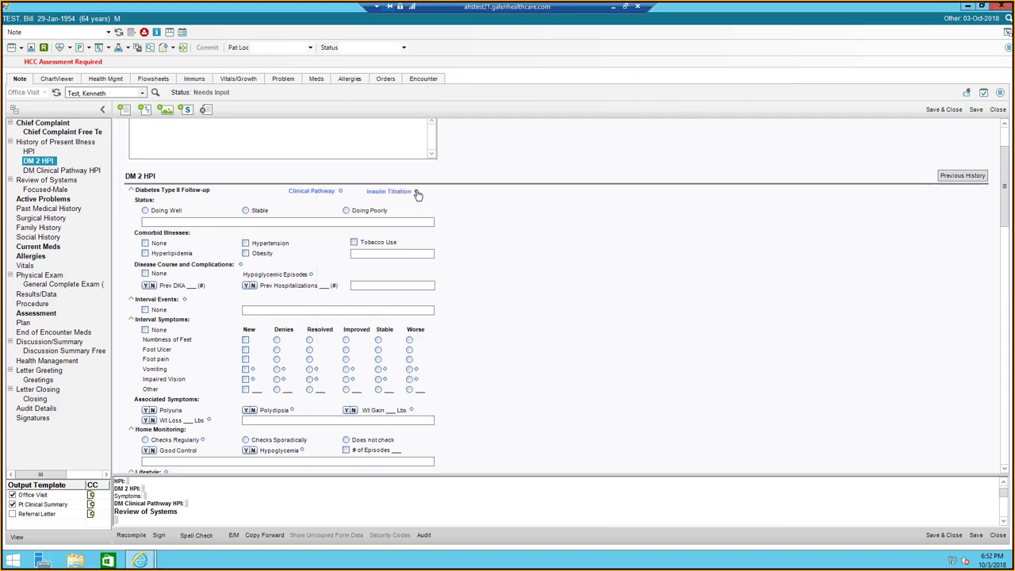
click(418, 193)
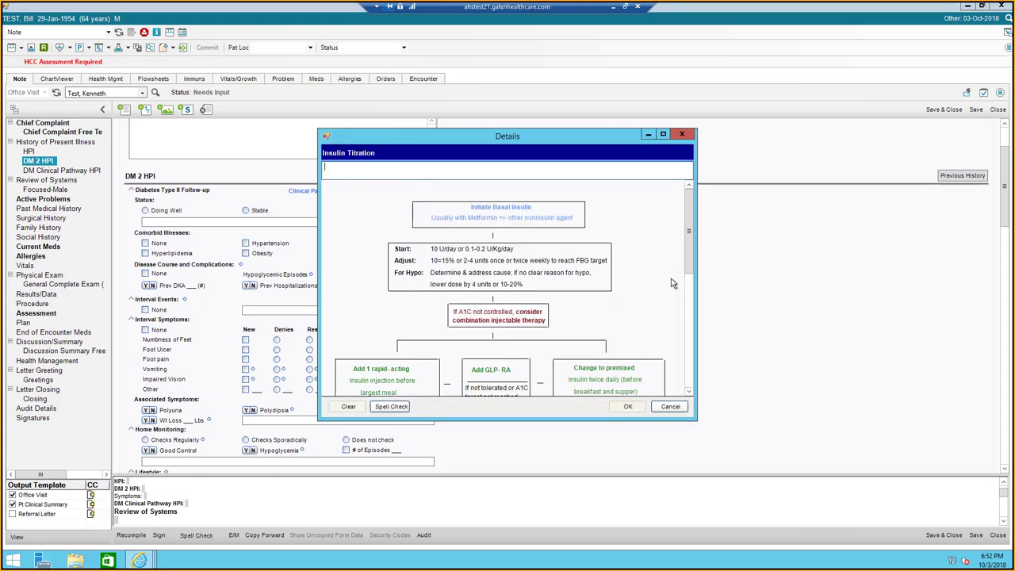
drag(697, 262, 786, 264)
drag(582, 145, 521, 45)
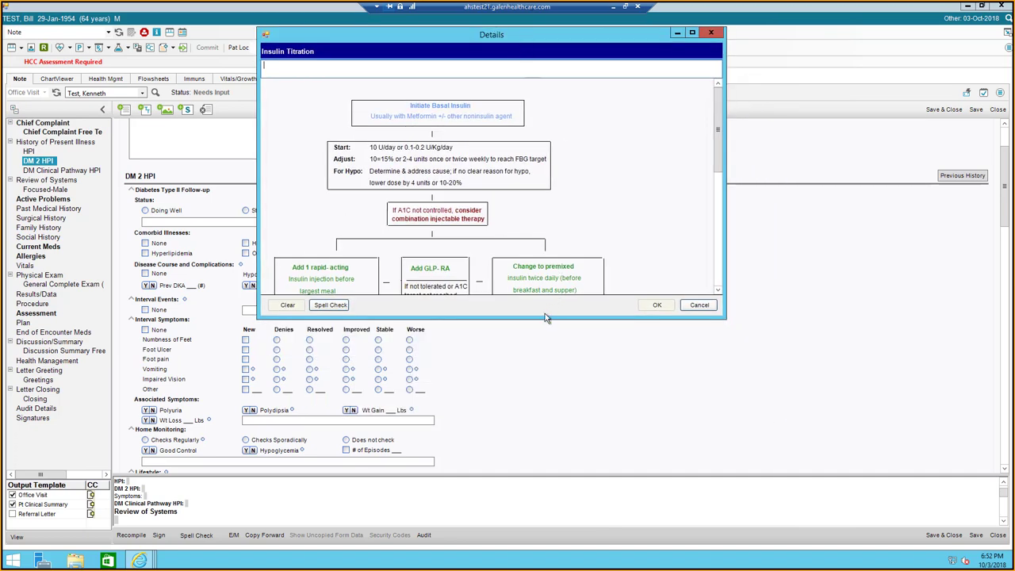
drag(545, 317, 570, 492)
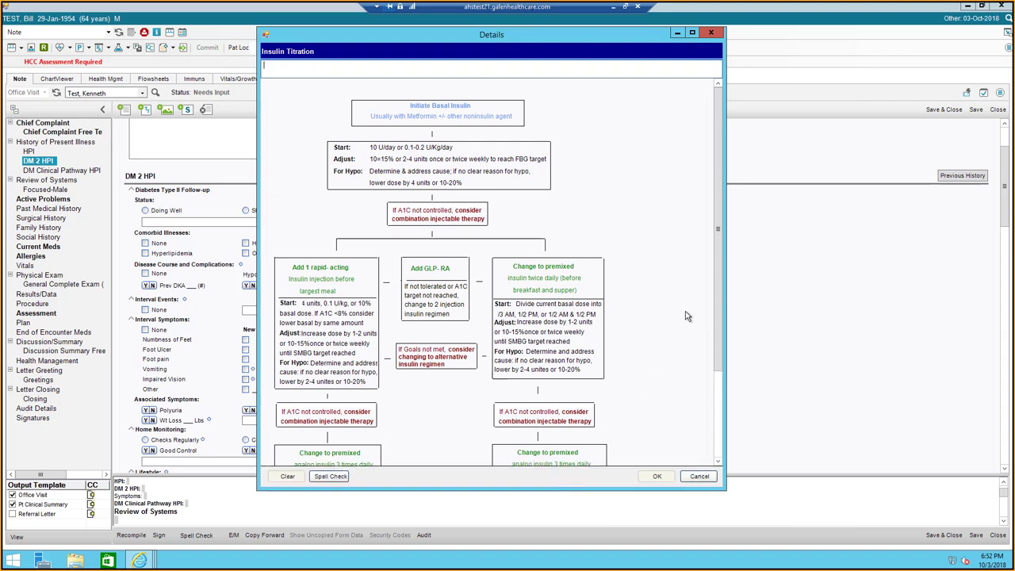
mouse_move(718, 266)
mouse_down()
mouse_move(725, 346)
mouse_move(724, 238)
mouse_move(723, 264)
mouse_up()
drag(716, 179, 717, 242)
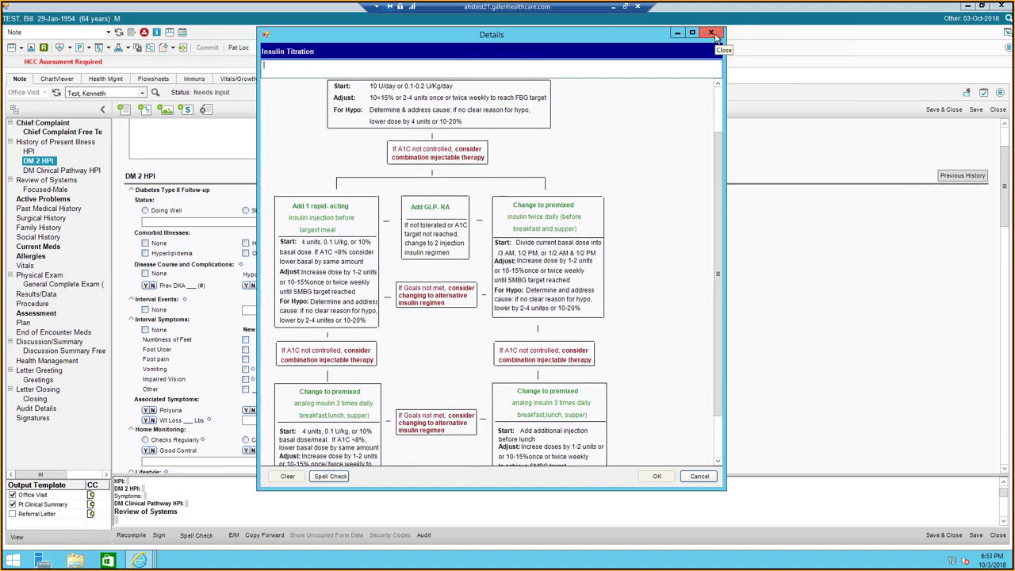
click(712, 33)
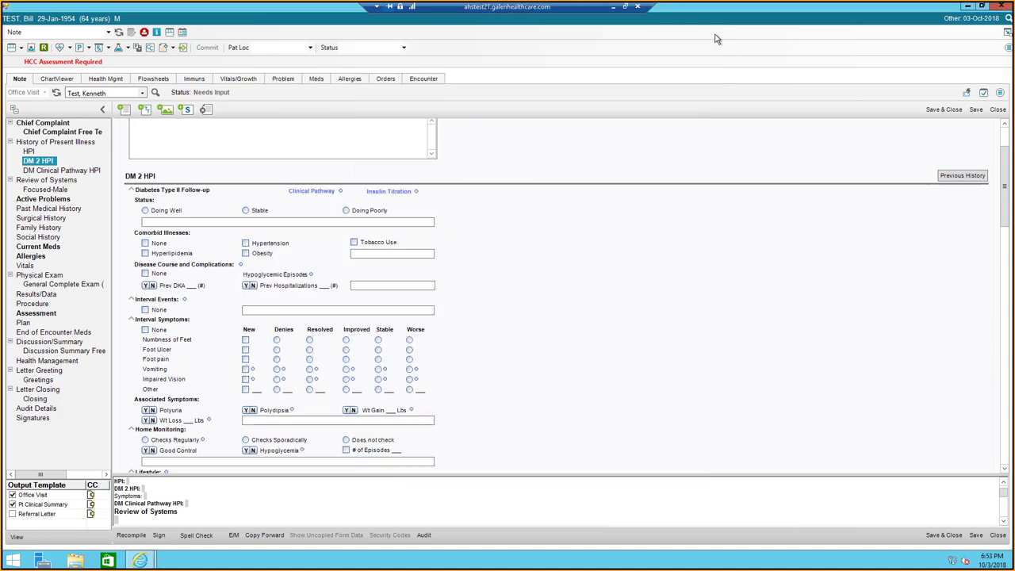
Step: In Active Problems, select Diabetes mellitus (E11.9) and list its available care guides
click(50, 200)
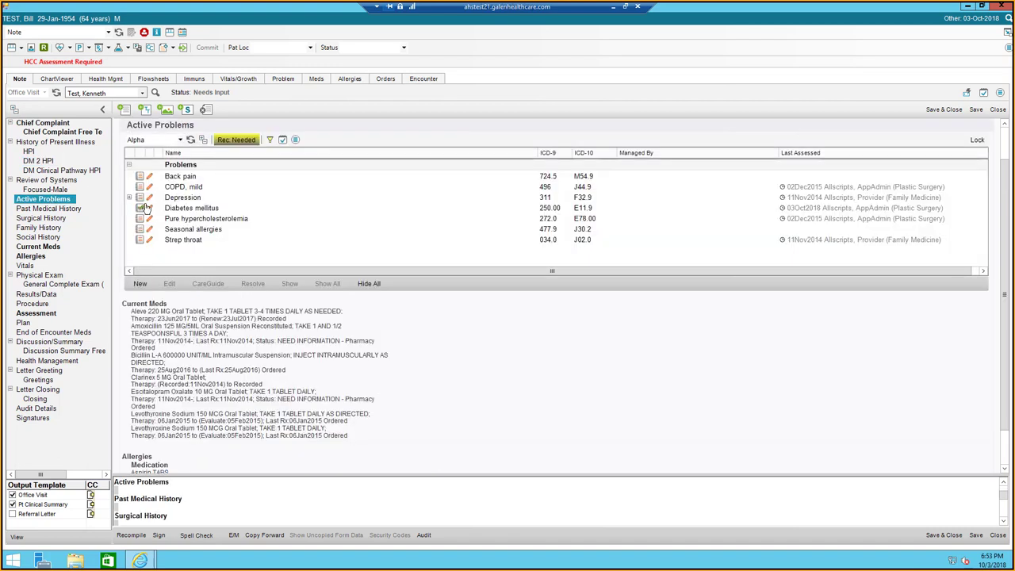
click(142, 208)
click(140, 208)
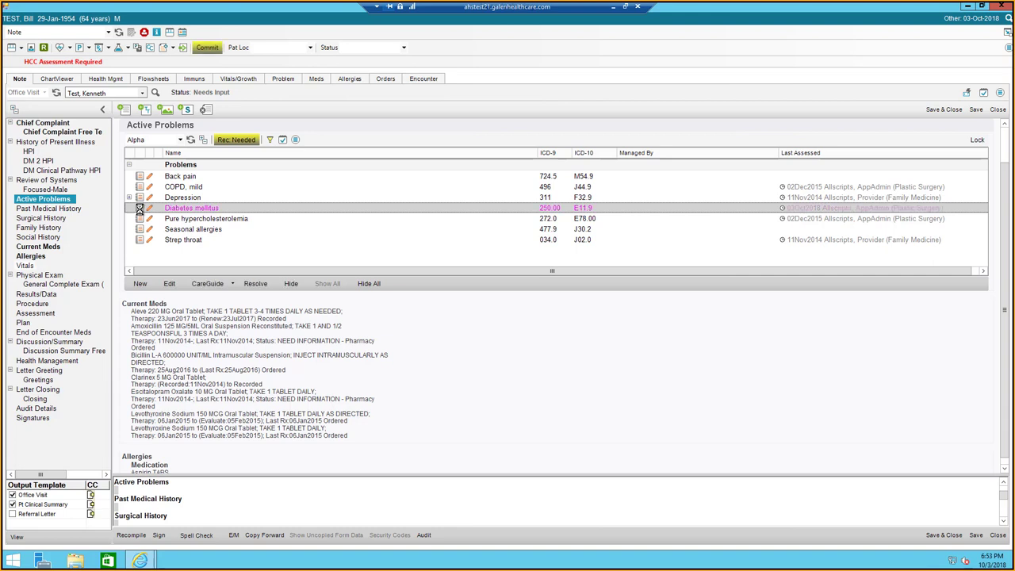
click(233, 285)
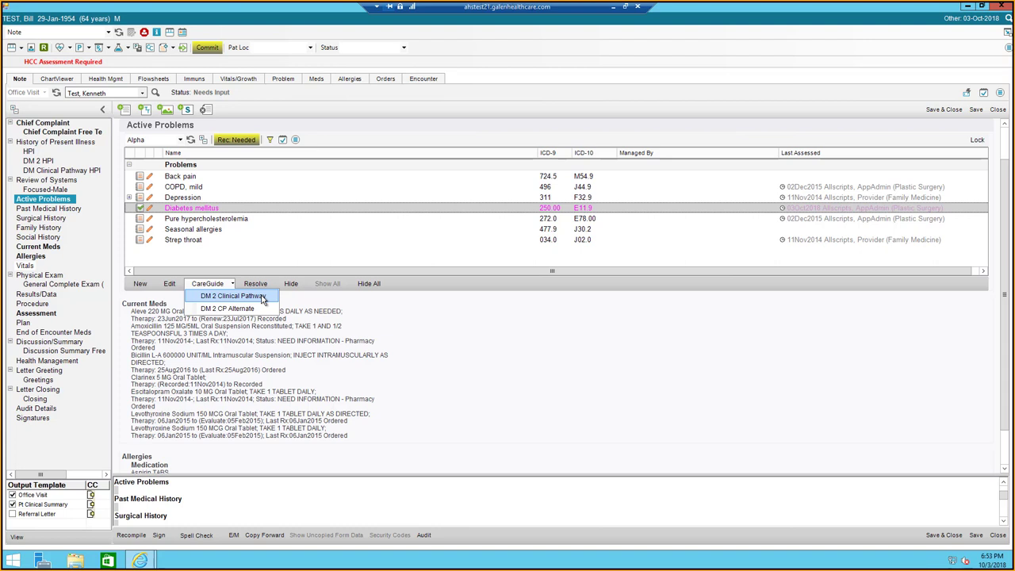
Step: Load the DM 2 Clinical Pathway order set with metformin, GLP-1, insulin, statin and supply options
click(263, 297)
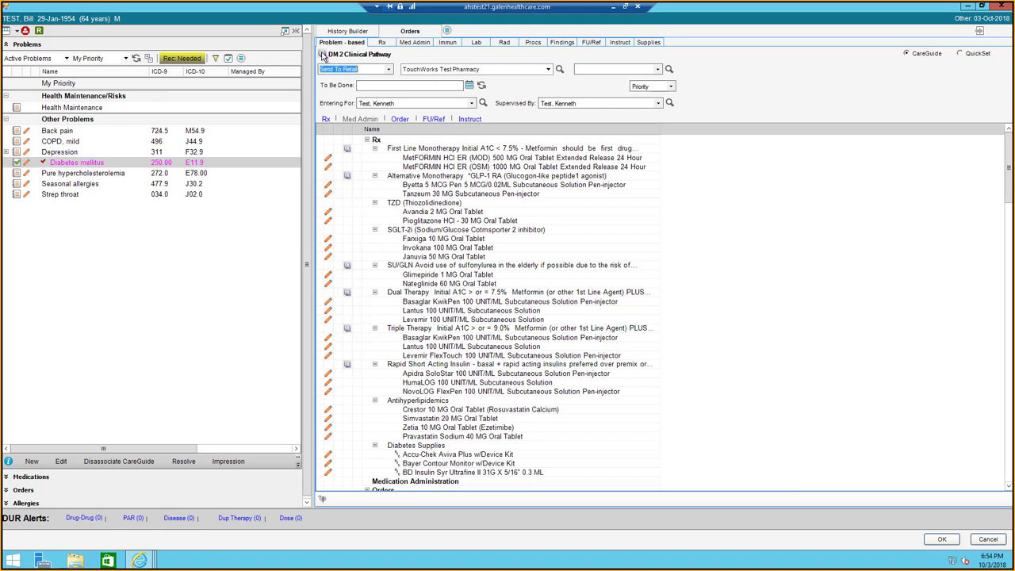
click(323, 55)
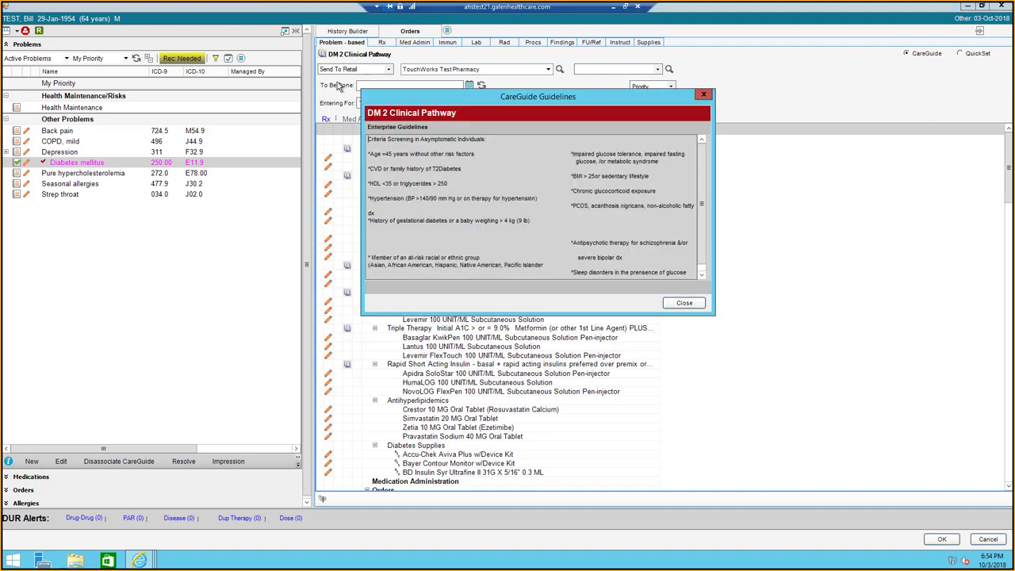
click(704, 96)
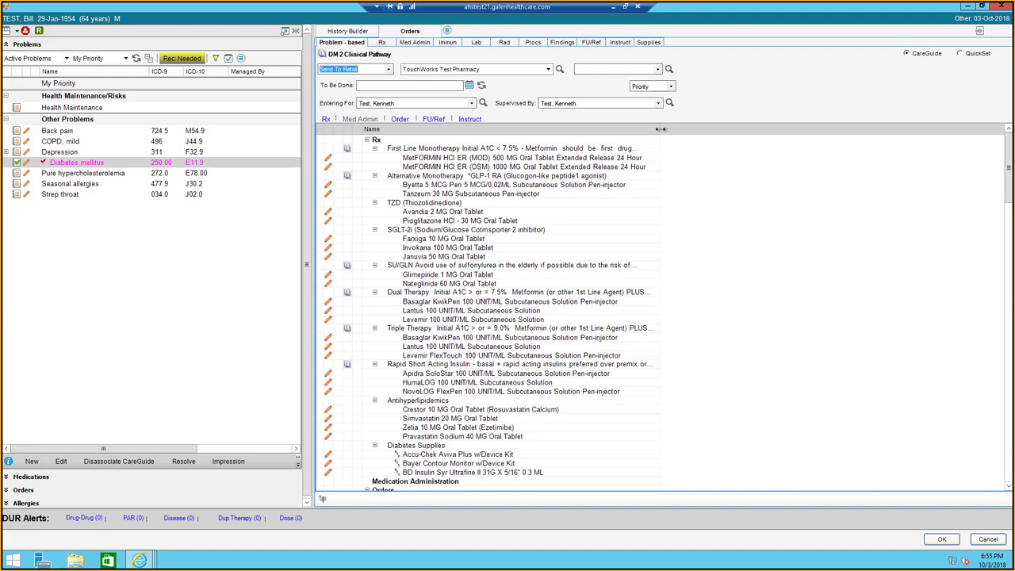
Step: Widen the Name column so the full entries show, from first-line metformin through diabetes supplies
drag(661, 128, 879, 147)
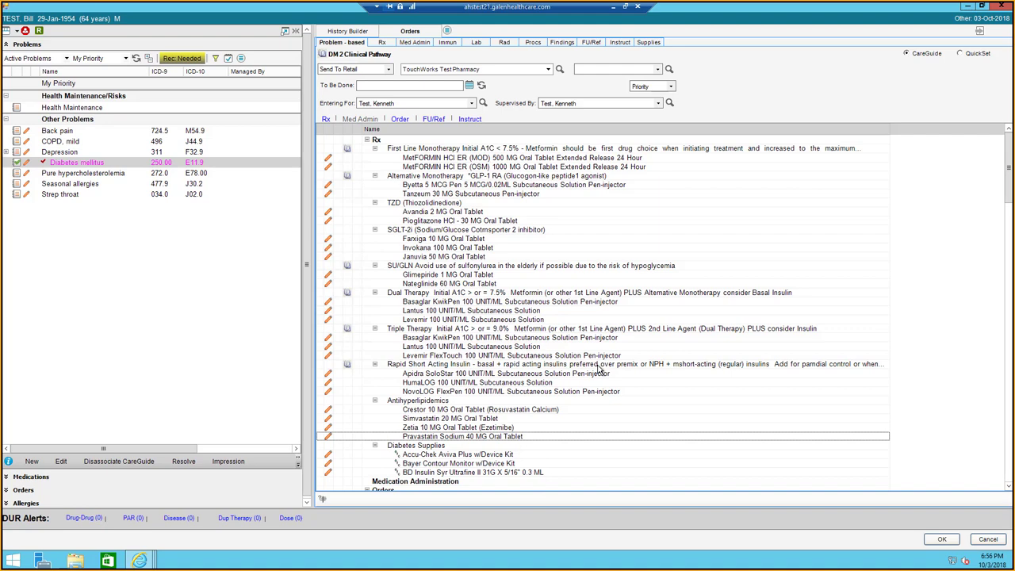
scroll(1007, 181, down, 9)
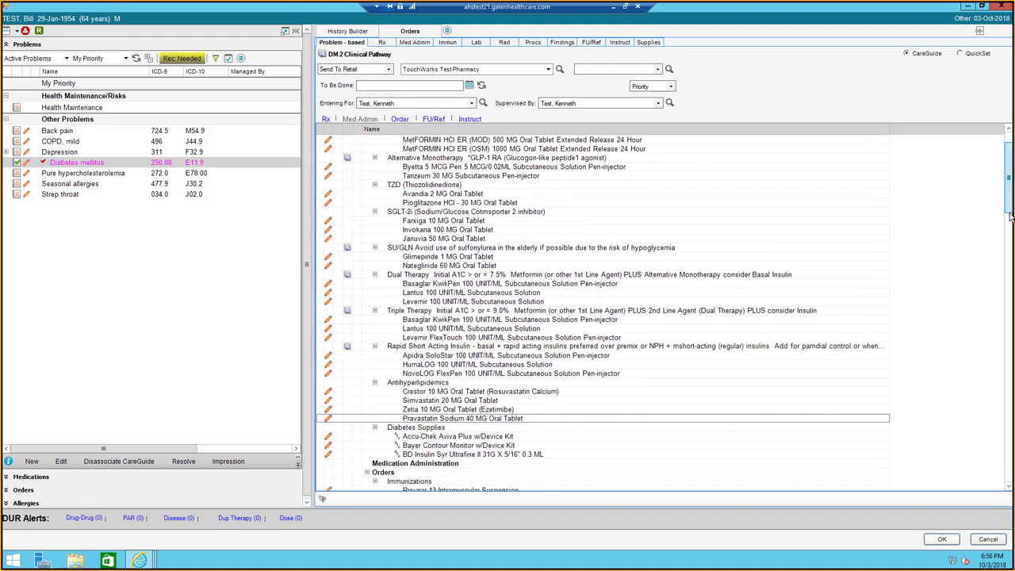
scroll(989, 171, up, 9)
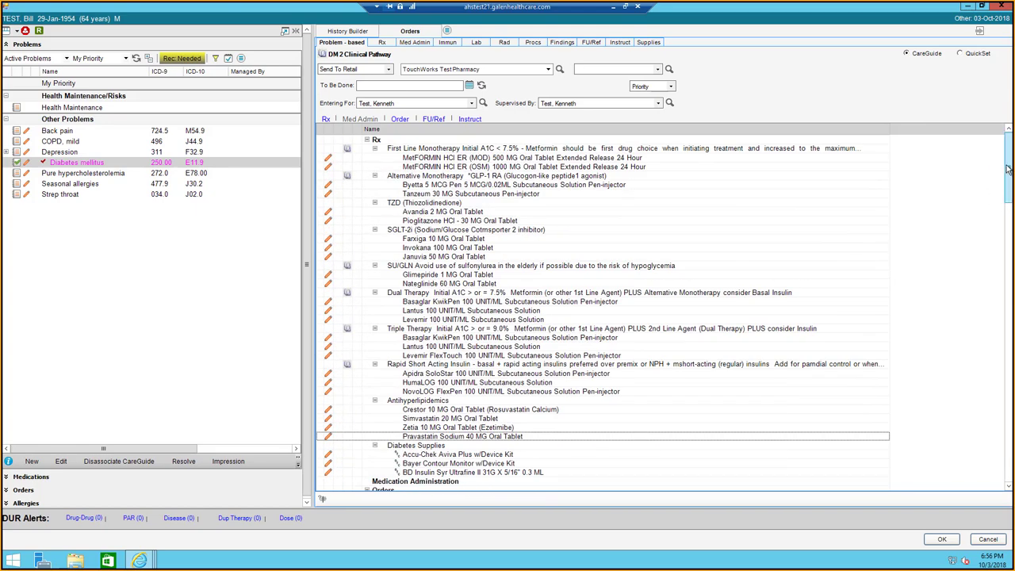
Step: Review the pathway's Orders section, then cancel the care guide without ordering
click(401, 119)
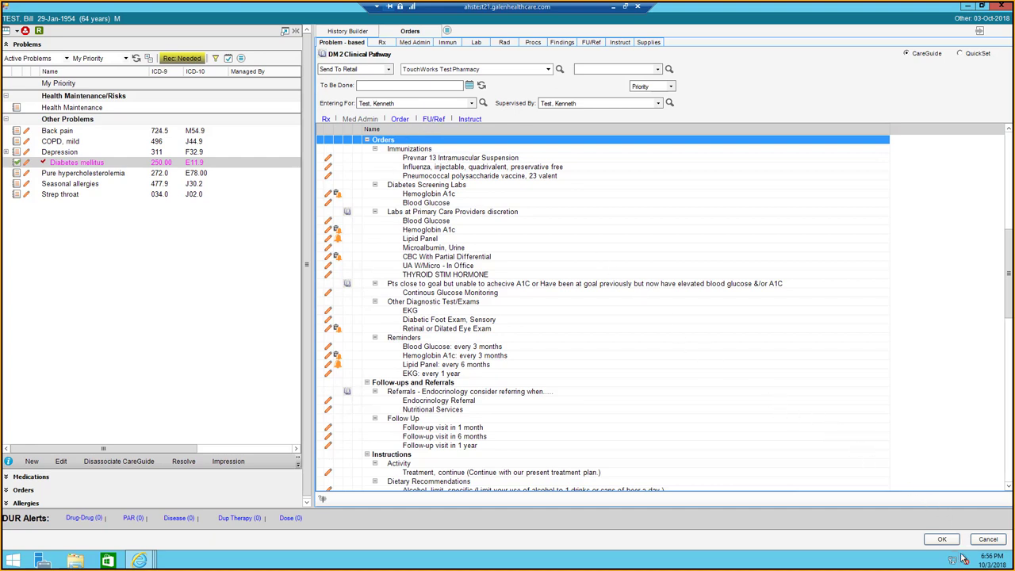
click(986, 539)
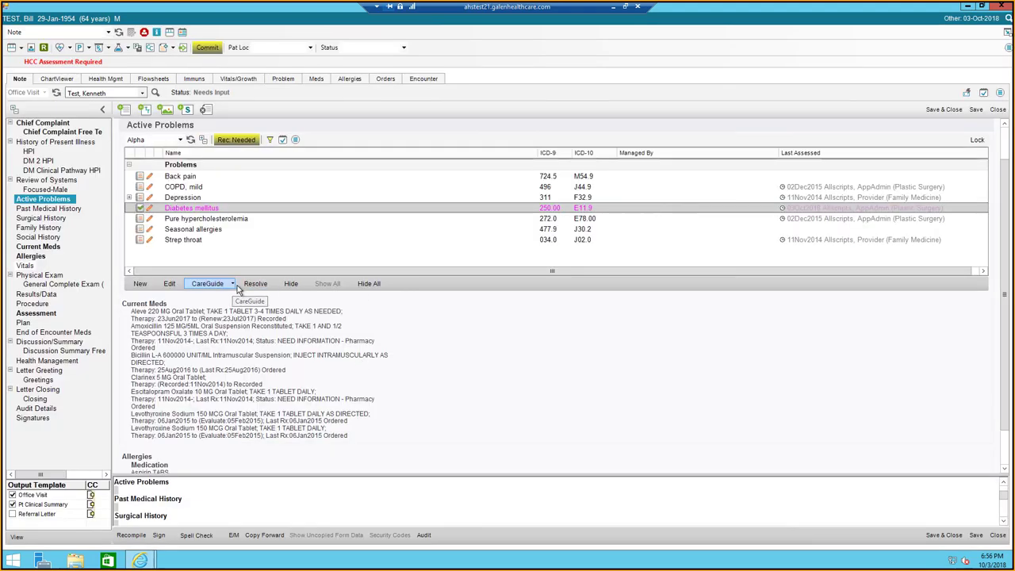
Step: Load the DM 2 CP Alternate order set and read through its guideline text
click(232, 284)
click(230, 309)
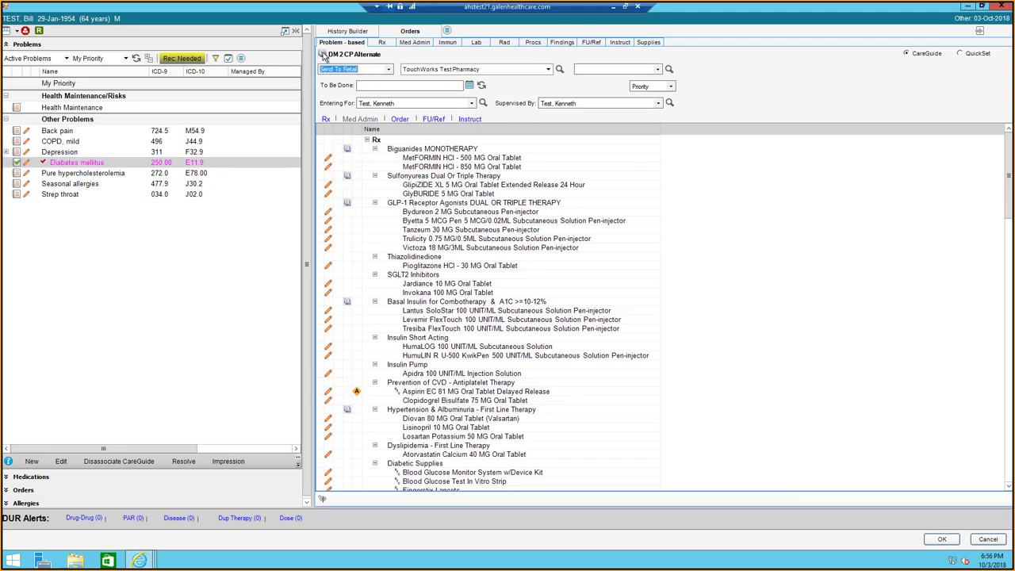
click(322, 54)
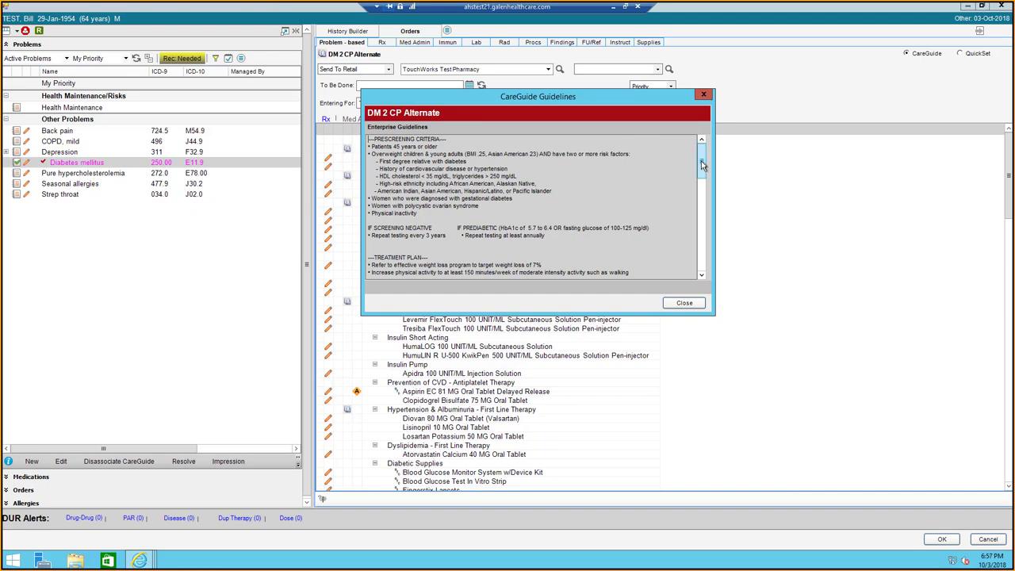
scroll(696, 168, down, 8)
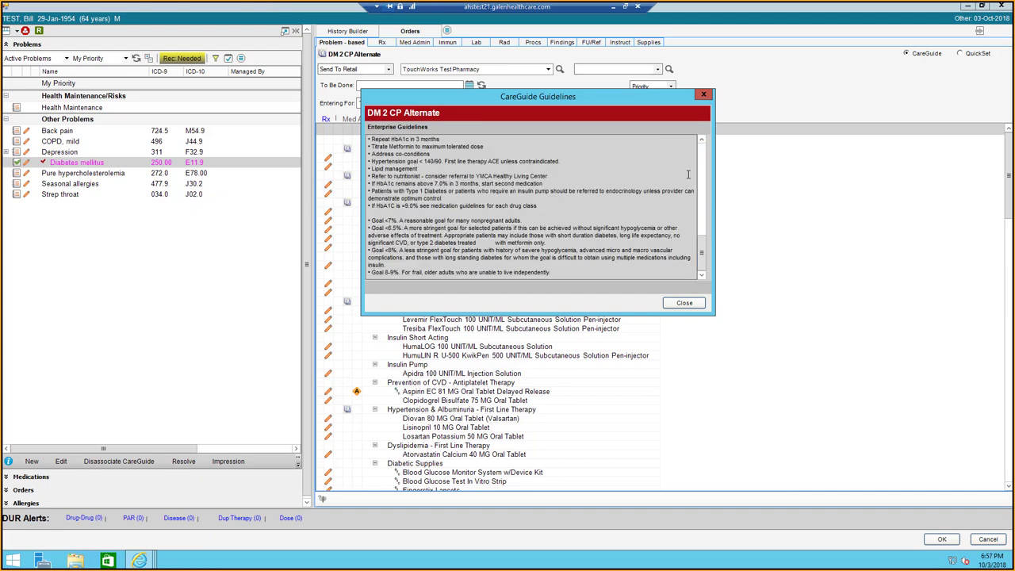
click(704, 95)
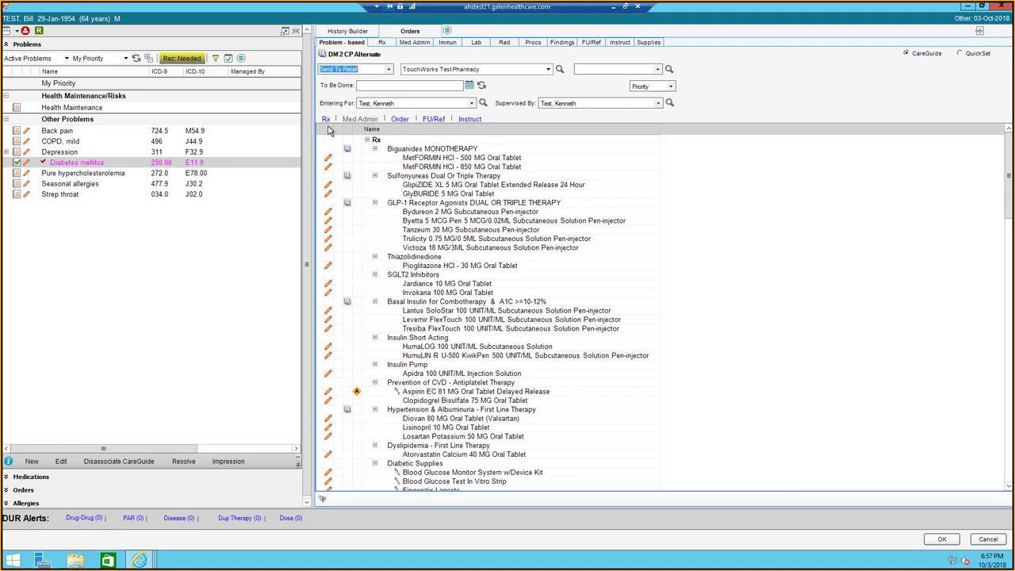
Step: Review the Hemoglobin A1c guidelines in the Orders section, then scroll through its labs, reminders and follow-ups
click(400, 120)
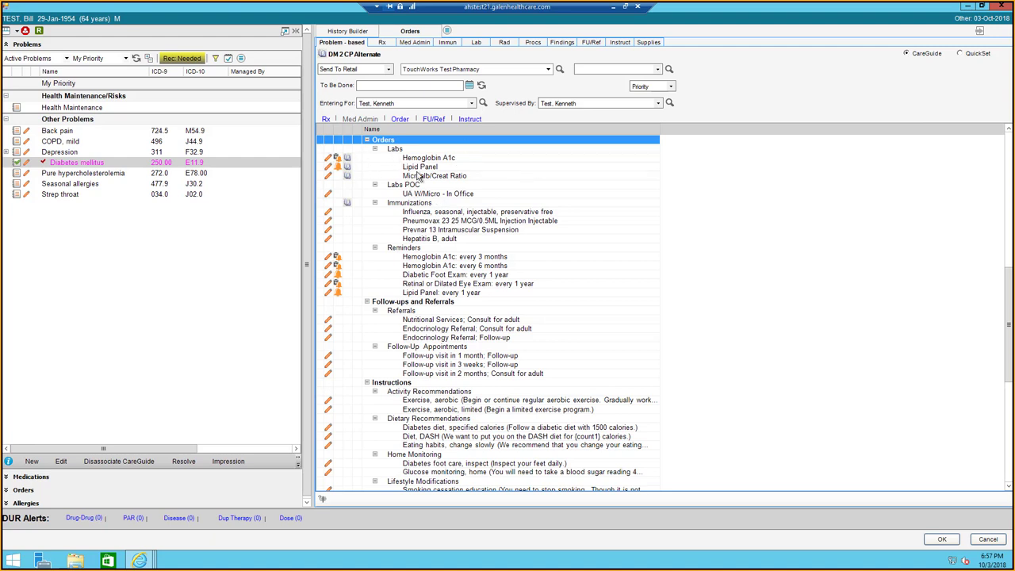
click(348, 161)
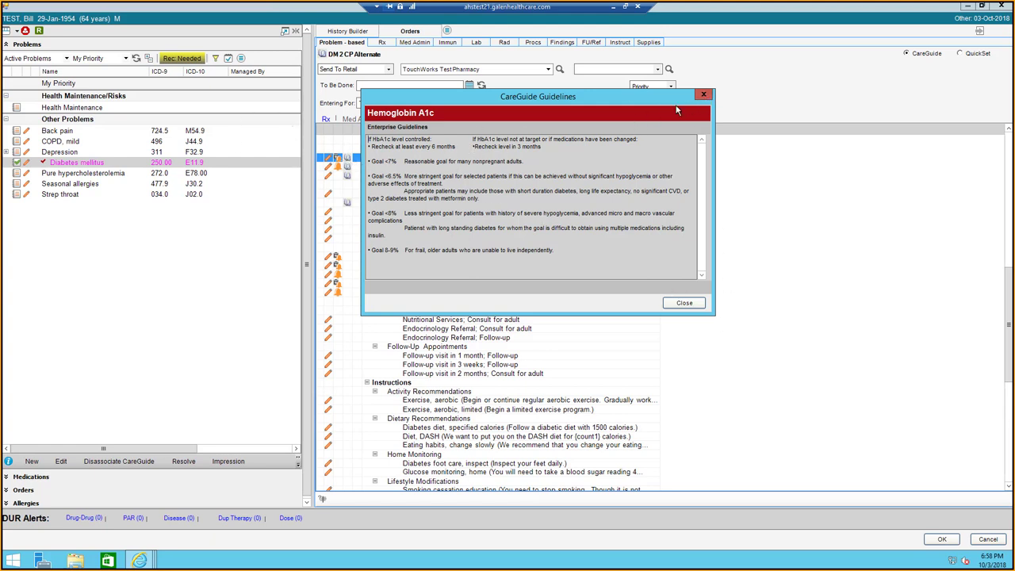
click(704, 94)
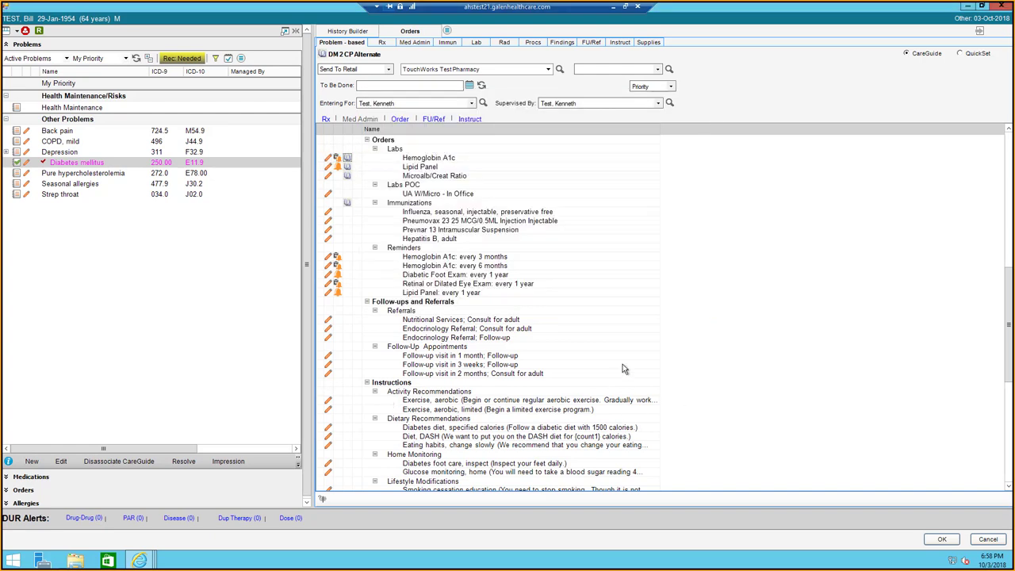
scroll(639, 341, down, 1)
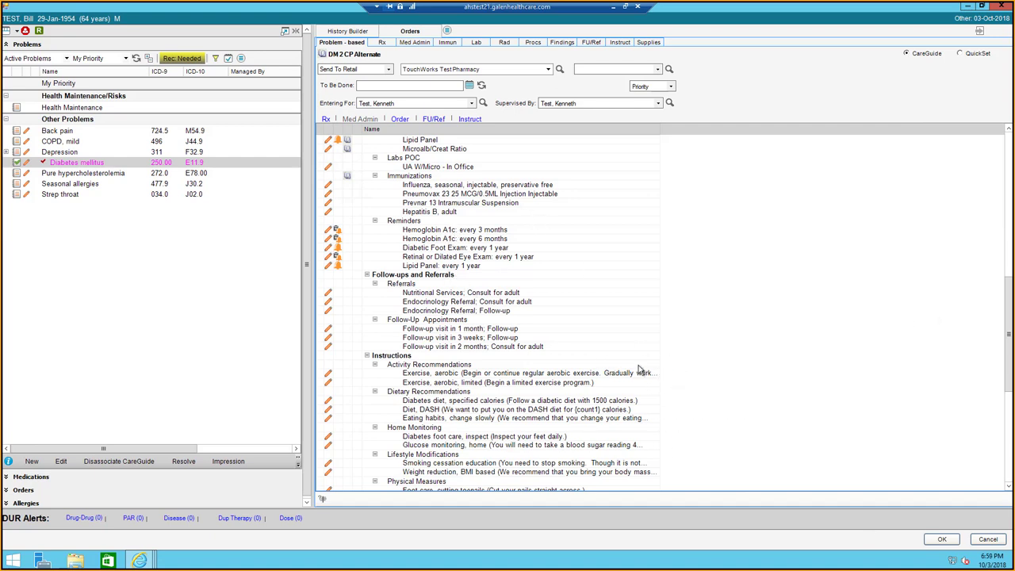
Step: View the Follow-ups/Referrals and Instructions sections down to the end, then cancel the order set
click(434, 119)
click(472, 118)
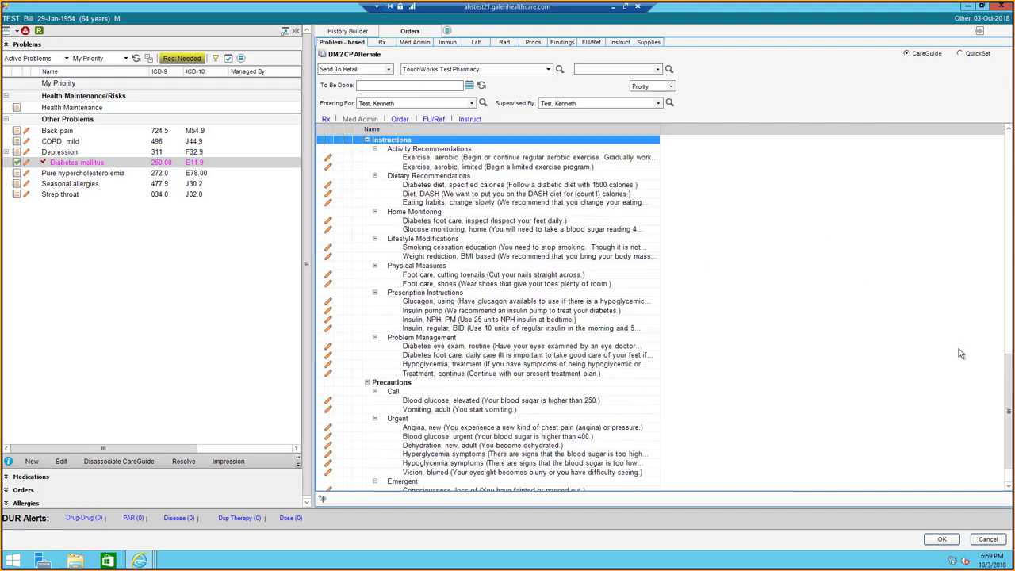
drag(1008, 377, 1008, 391)
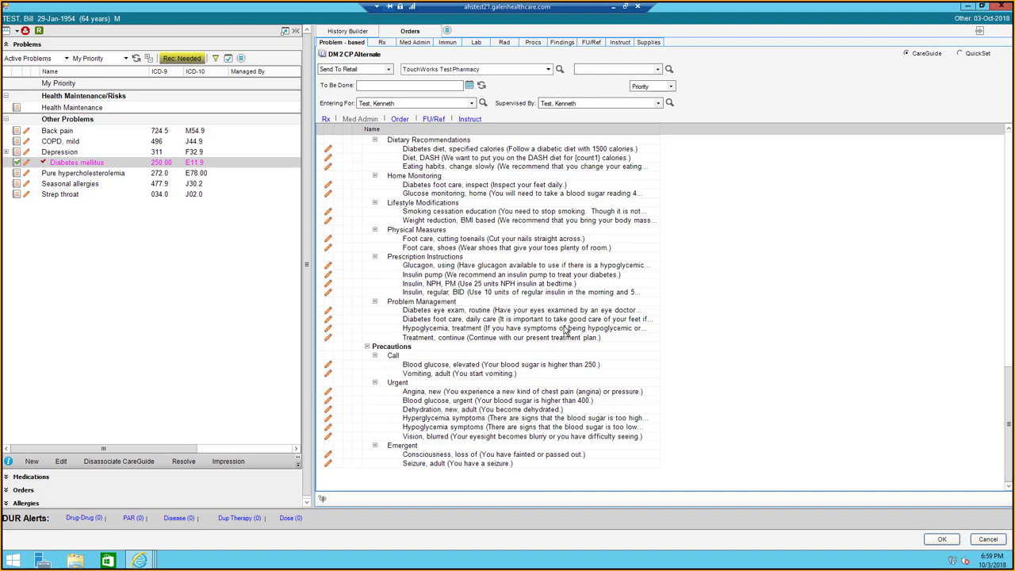
click(988, 538)
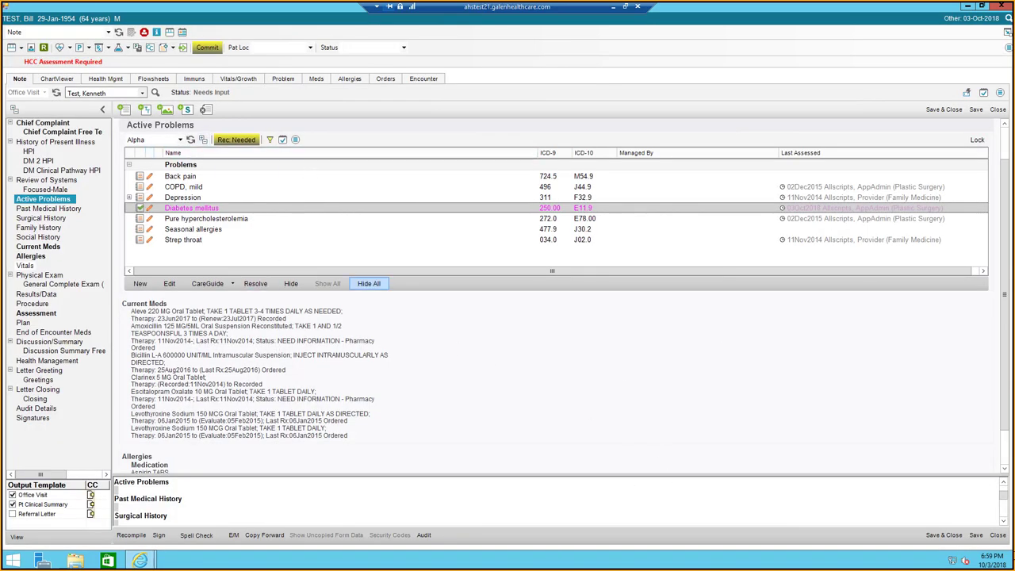
Step: Close the Office Visit note without saving, returning to the chart's notes and diagnostics
click(997, 534)
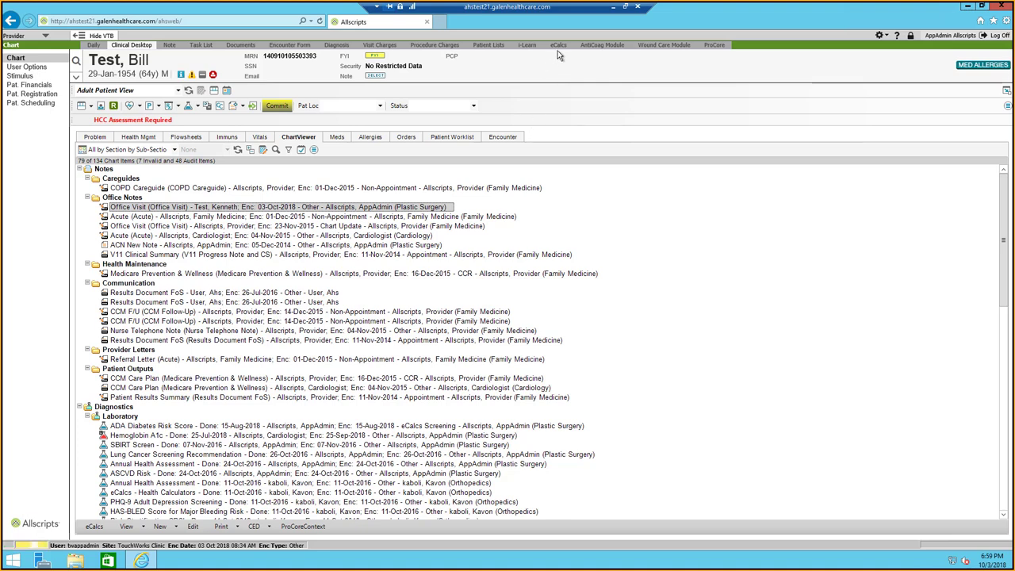
Step: Launch the ASCVD Risk calculator from the eCalcs Favorites list
click(558, 46)
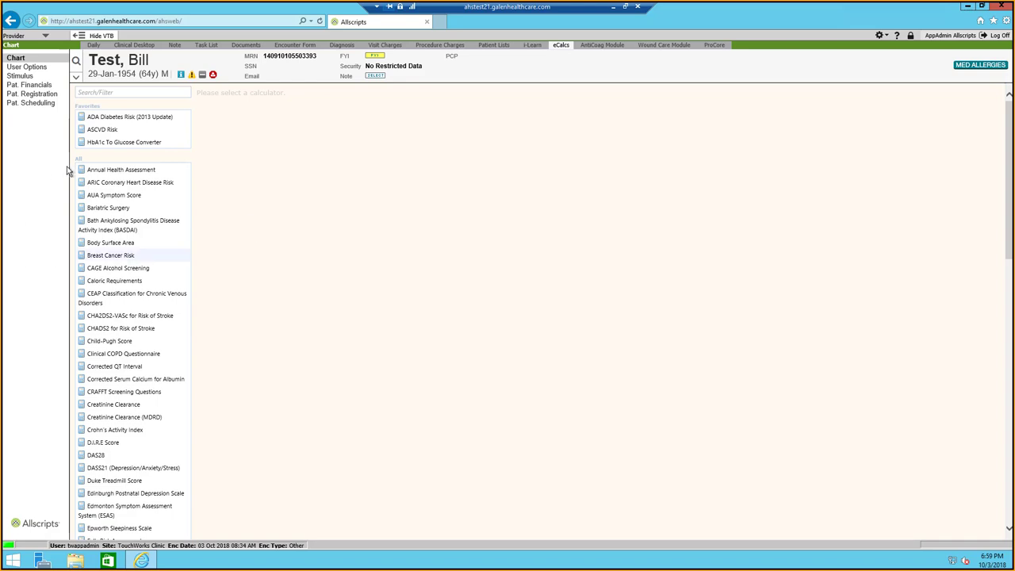
click(104, 129)
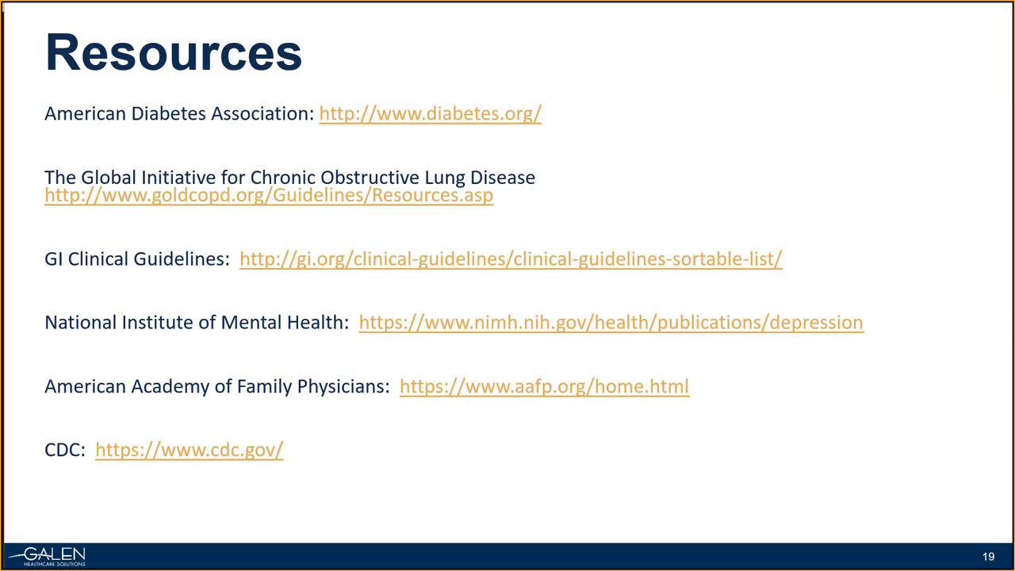
Step: Advance the slideshow to slide 20, Q&A Session
key(Right)
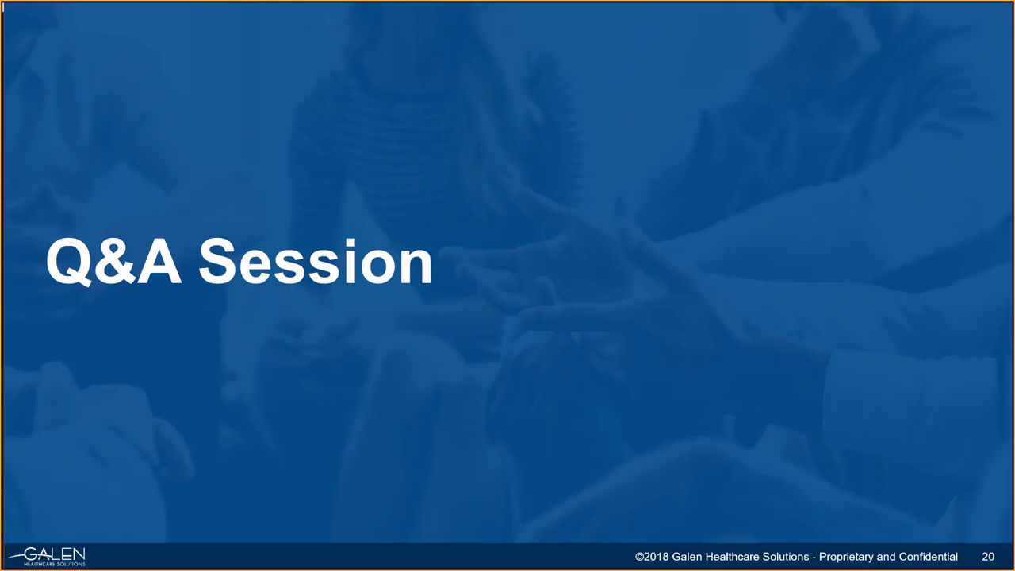